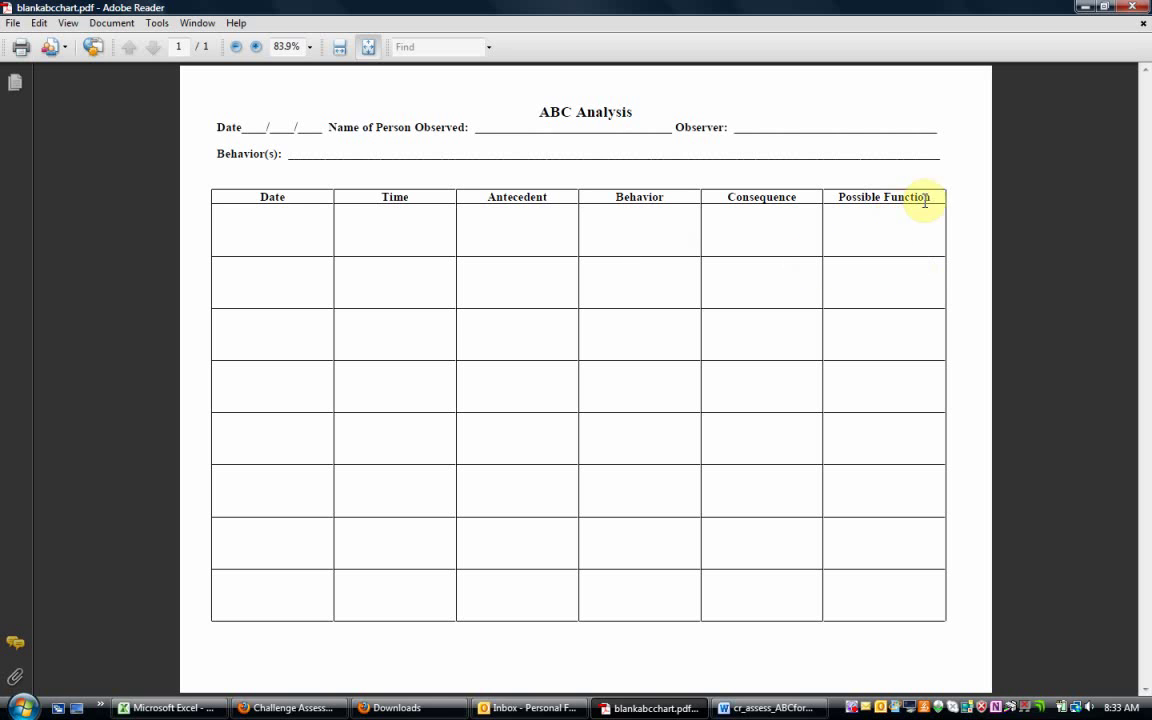
Highlight the Possible Function column heading in the blank ABC Analysis chart
drag(932, 197, 840, 198)
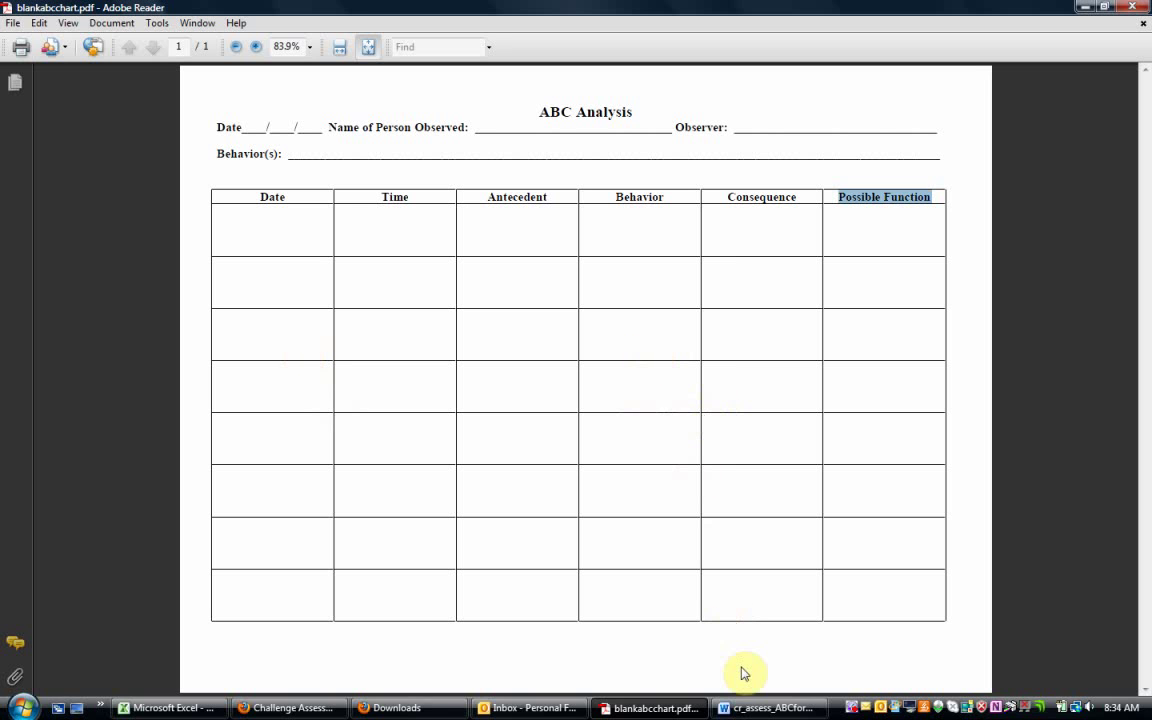
Switch to the cr_assess_ABCform document in Word and enter 10:30 as the first entry under Time
click(748, 712)
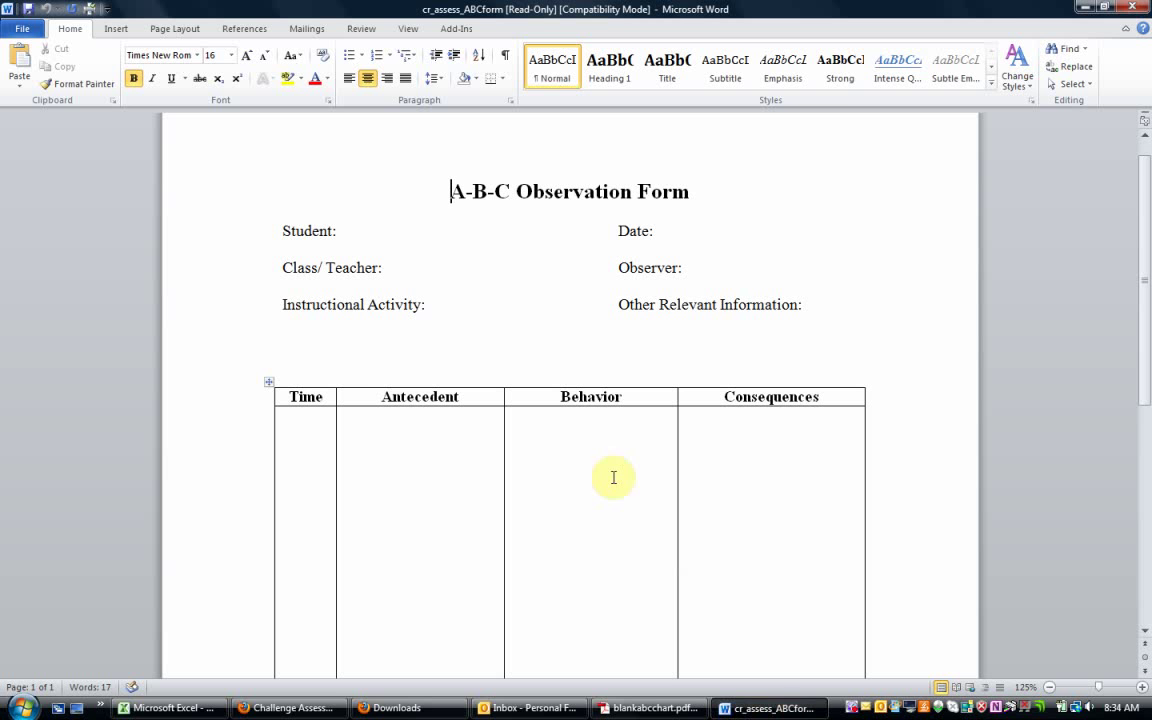
scroll(557, 449, down, 4)
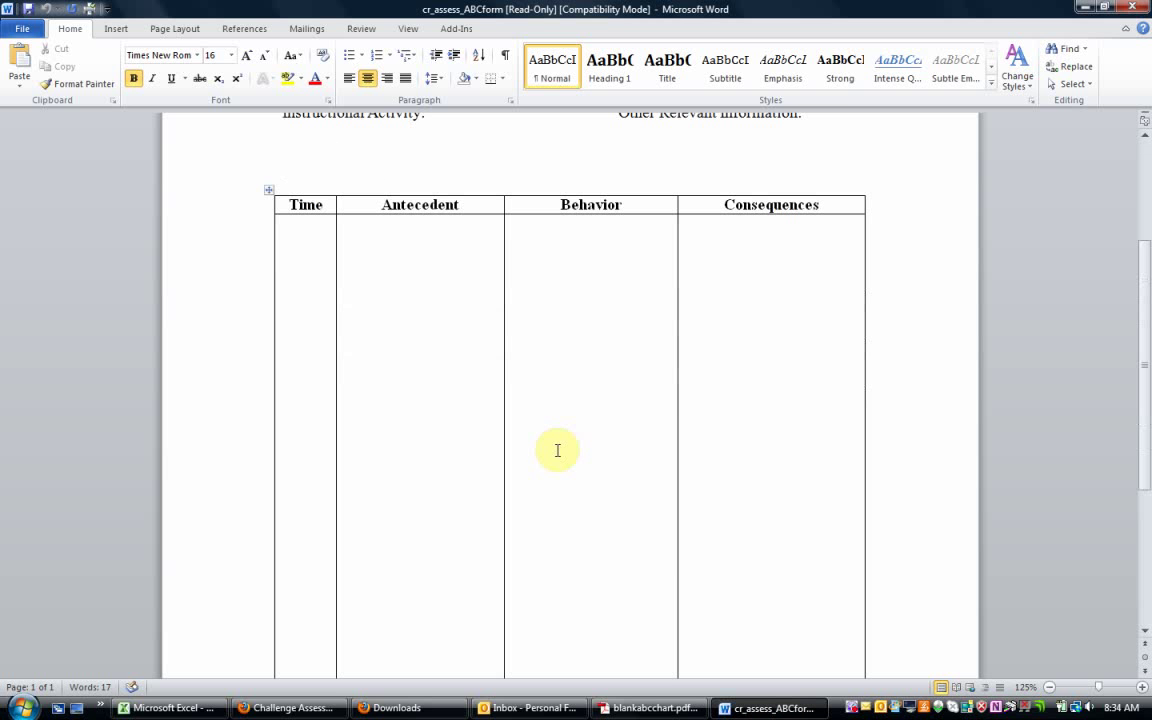
click(286, 250)
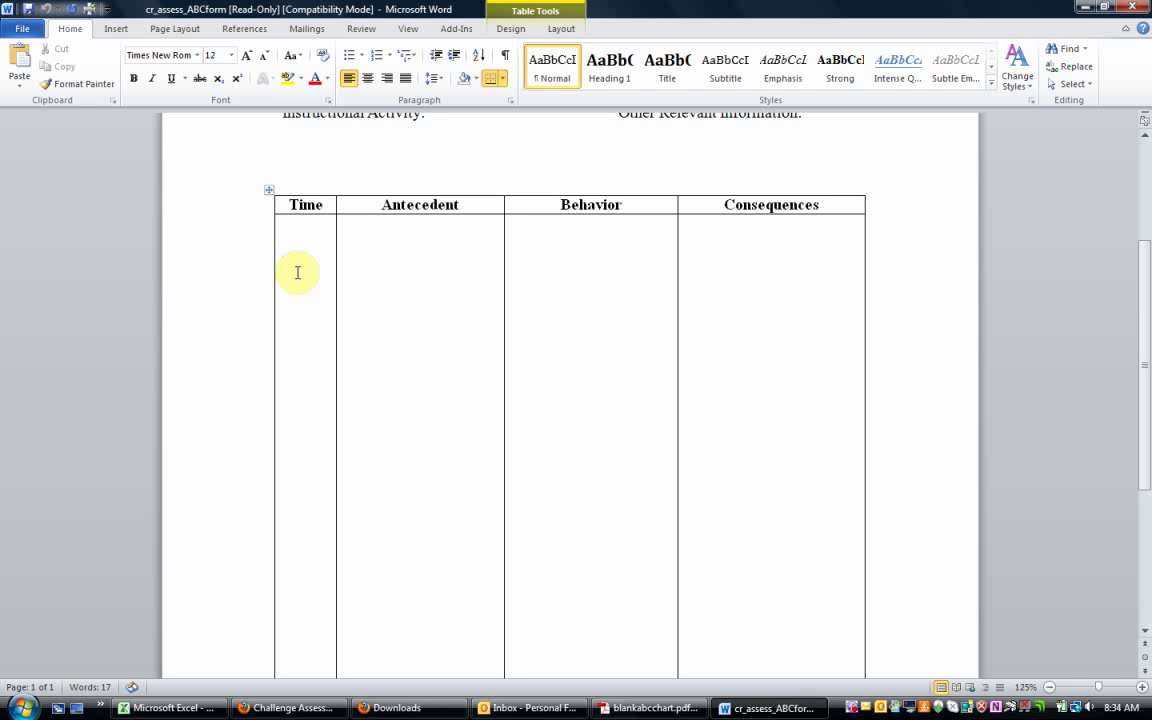
text(10)
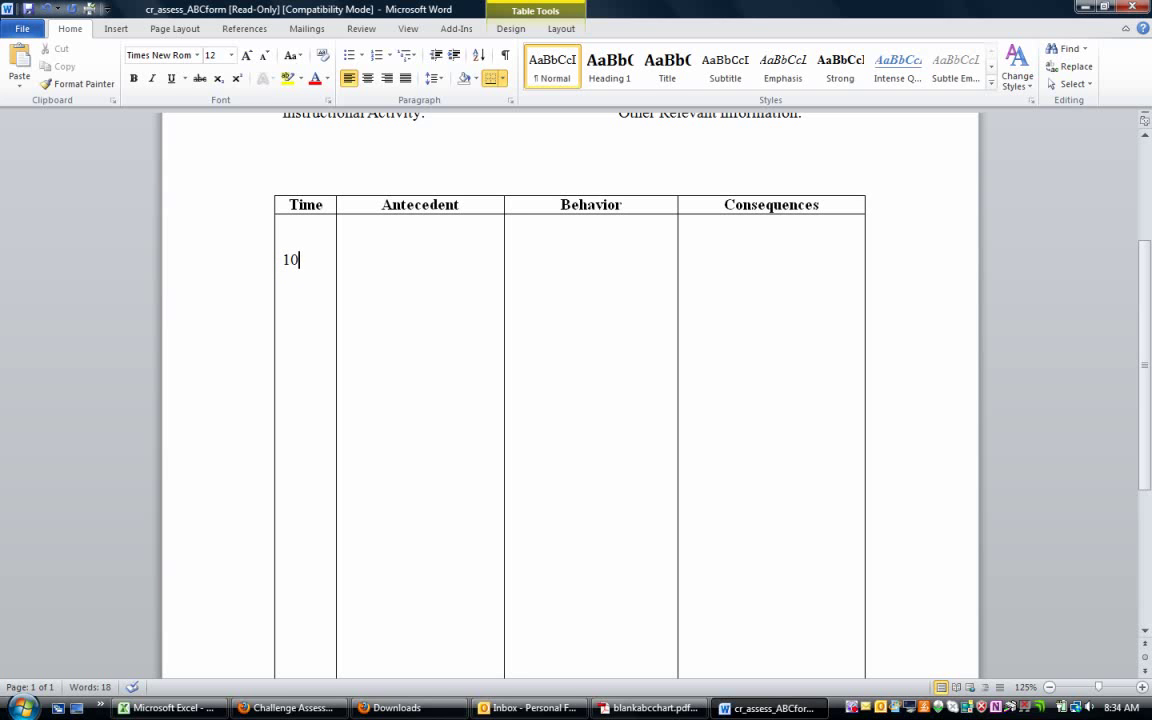
text(:30)
Enter "Recess – students were playing tag" as the antecedent for the 10:30 entry, level with its time
key(Tab)
key(Return)
text(Re)
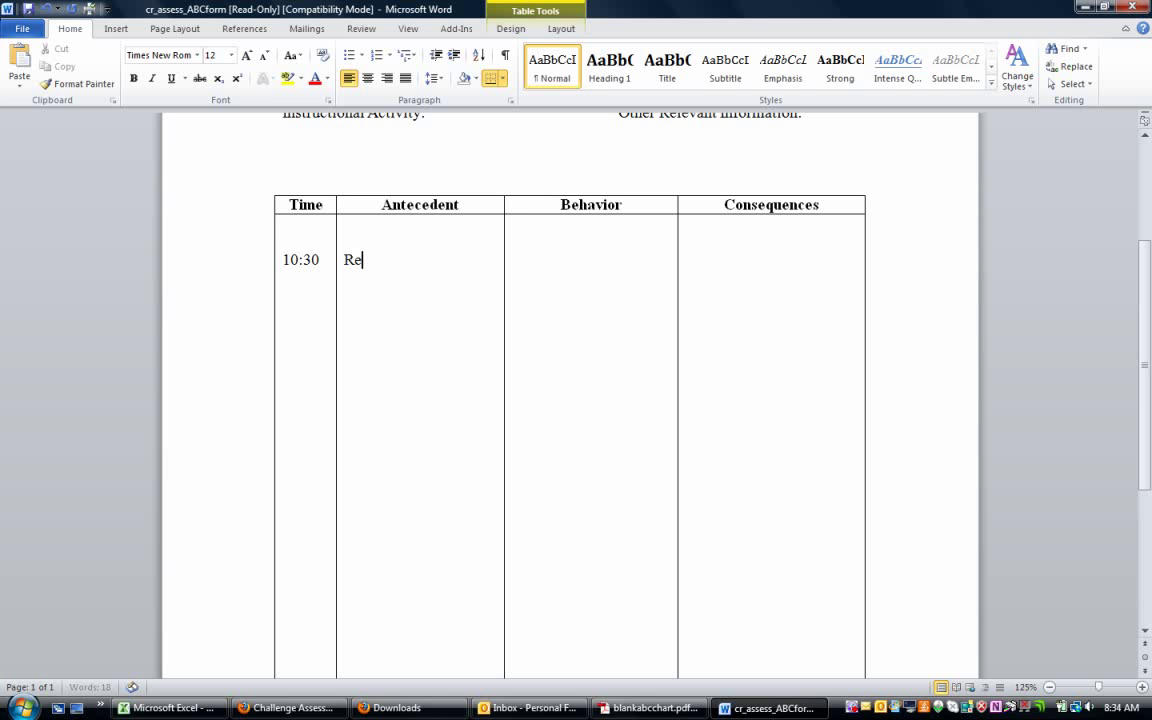
text(cess - st)
key(BackSpace)
key(BackSpace)
text(students were)
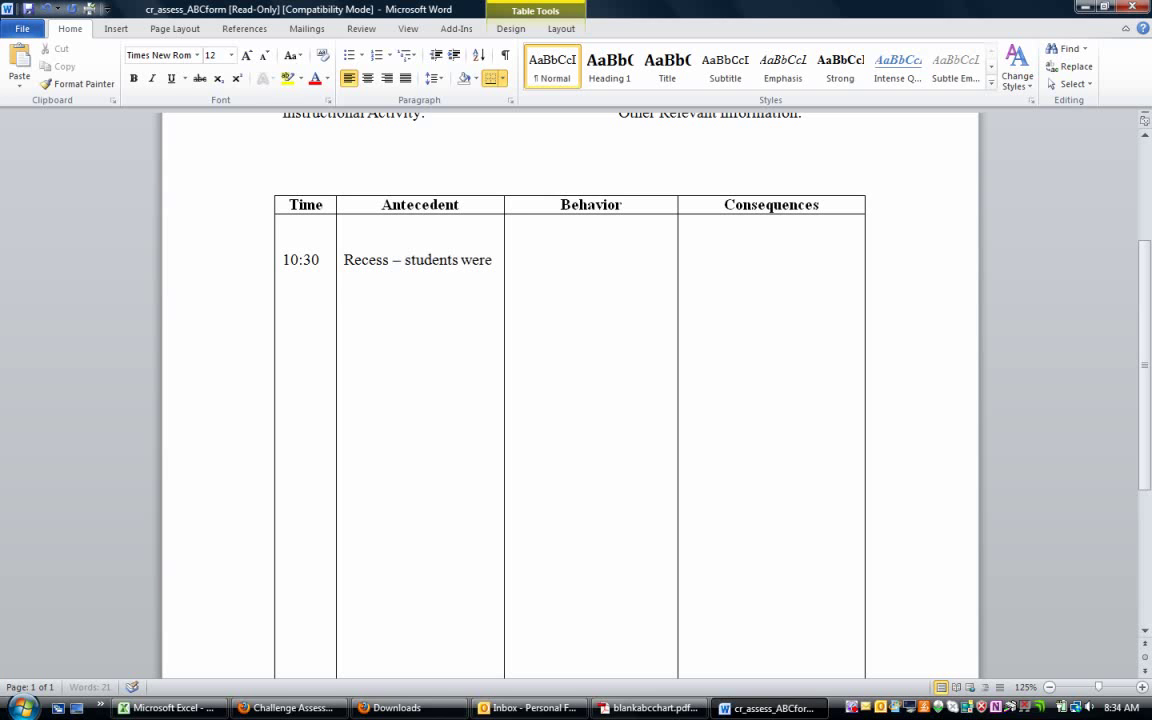
text( playing tag)
Enter "XYZ hit a peer in the arm" as the behavior for the 10:30 entry
key(Tab)
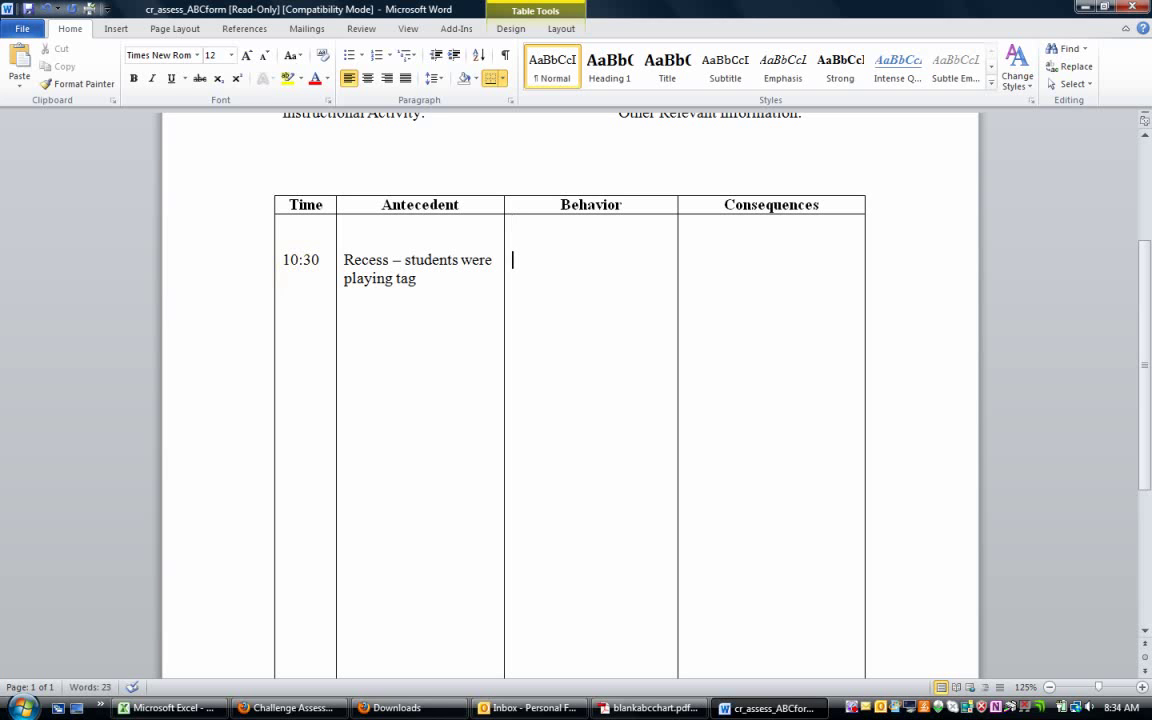
text(XYZ hit a p)
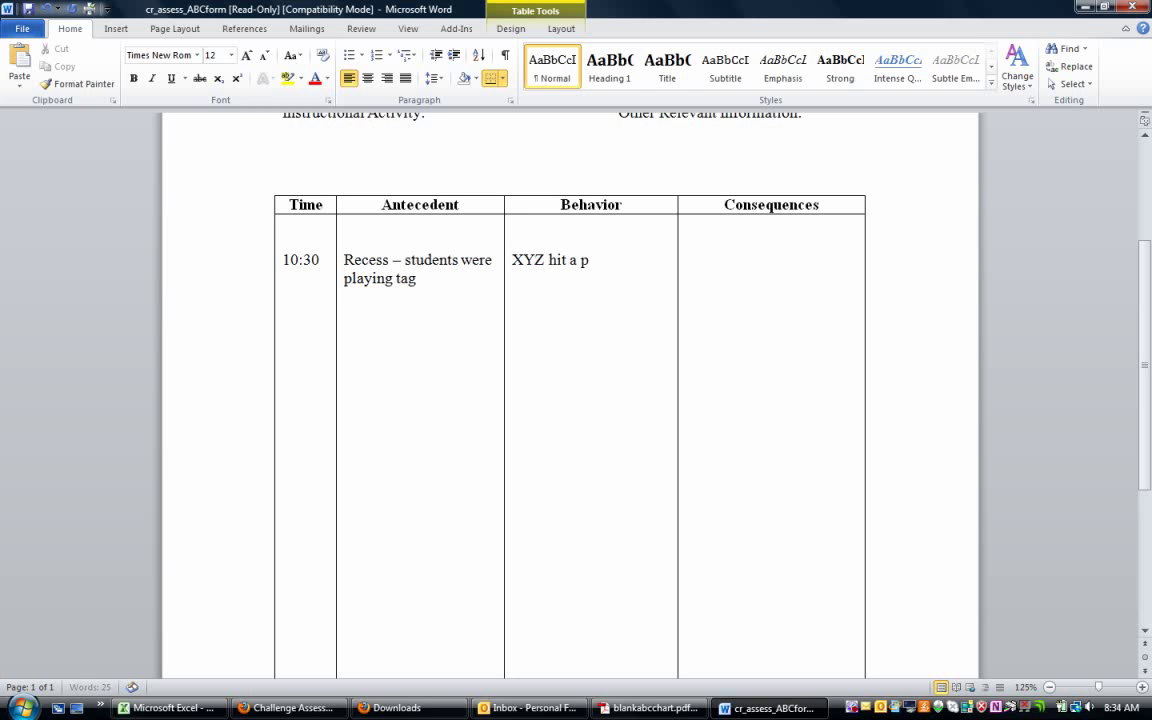
text(eer in the arm)
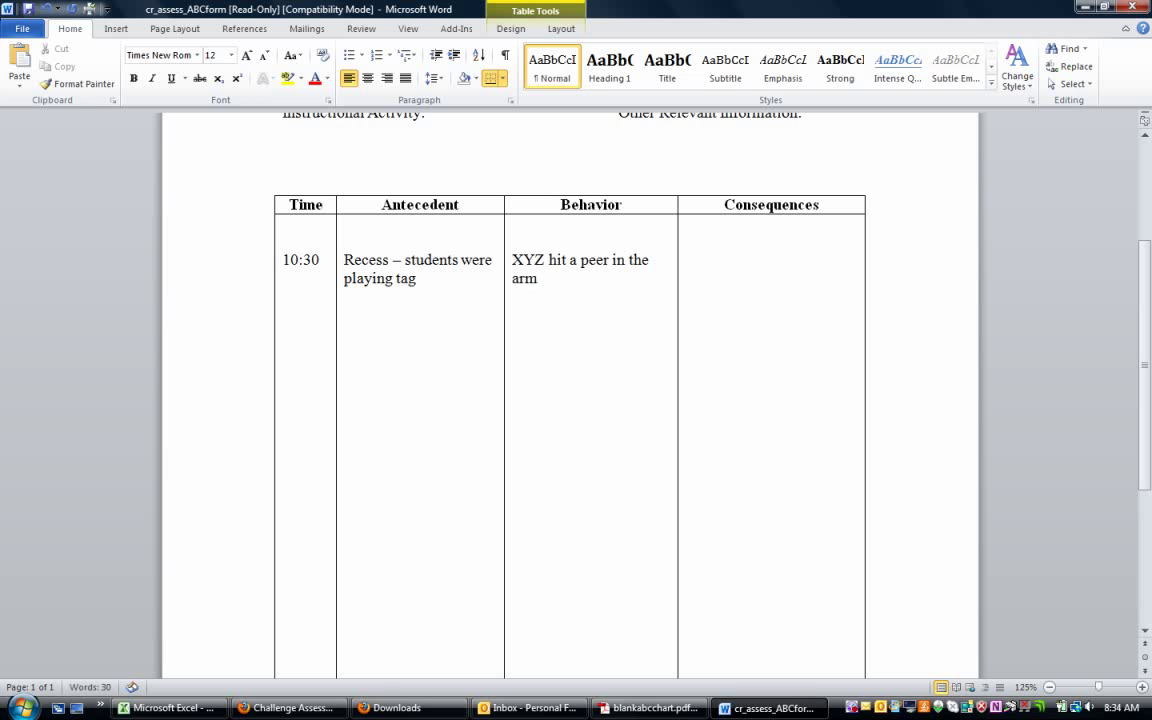
Enter the 10:30 consequence "Peers quit playing with the student and student had to stand at the wall for the remainder of the recess period"
key(Tab)
key(Return)
key(Return)
text(Peers quit playing)
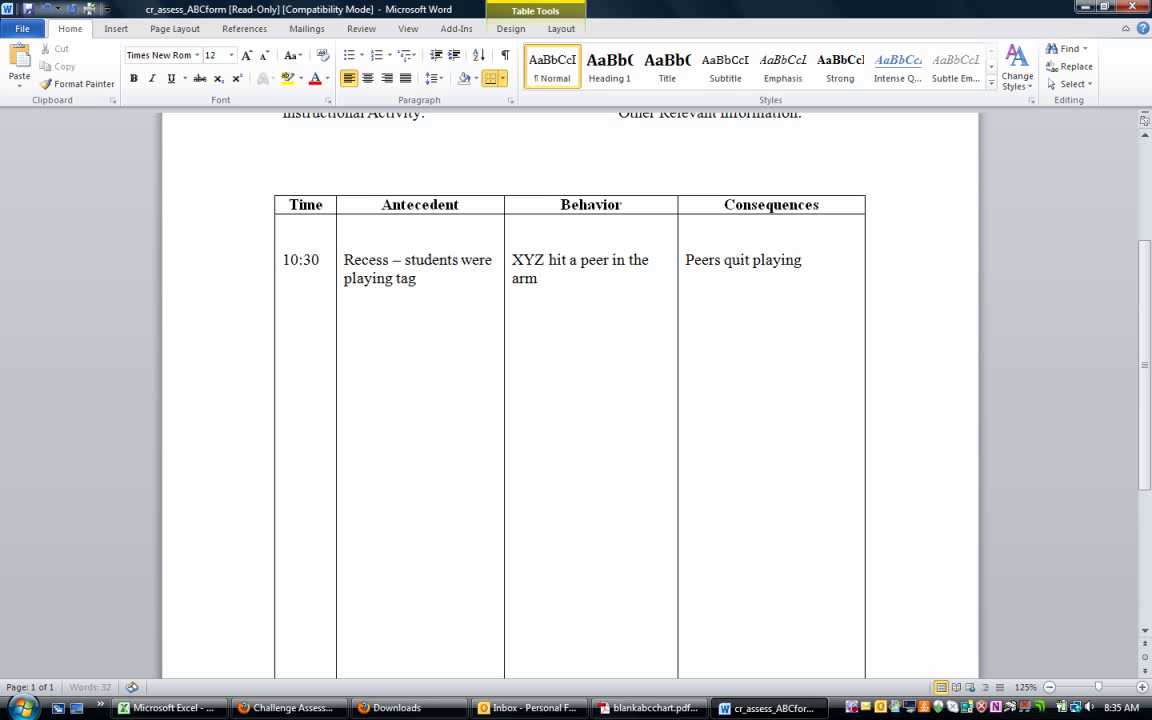
text( with the student -)
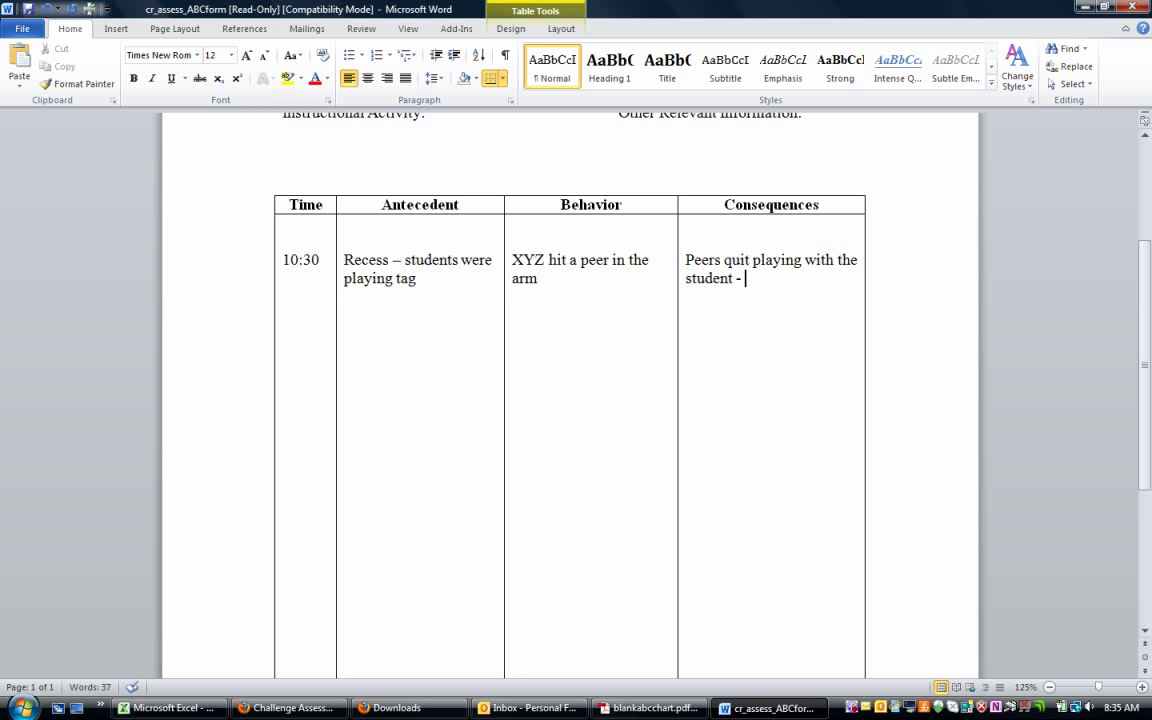
key(BackSpace)
text(and stud)
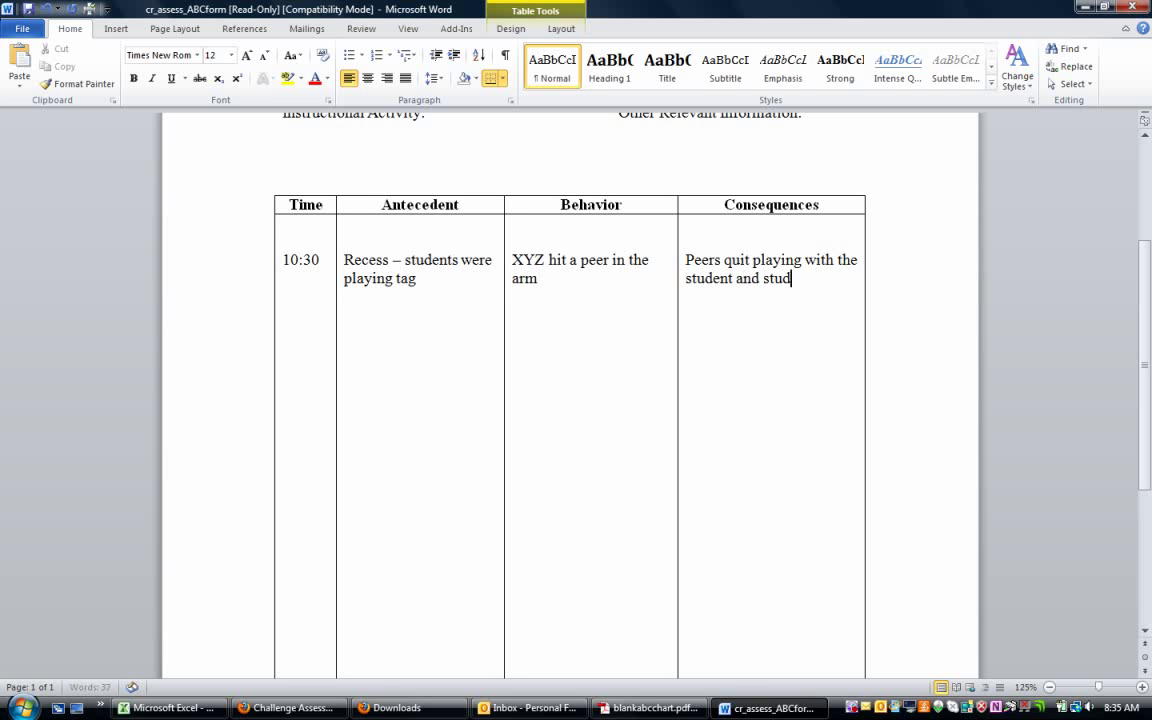
text(ent had to stan)
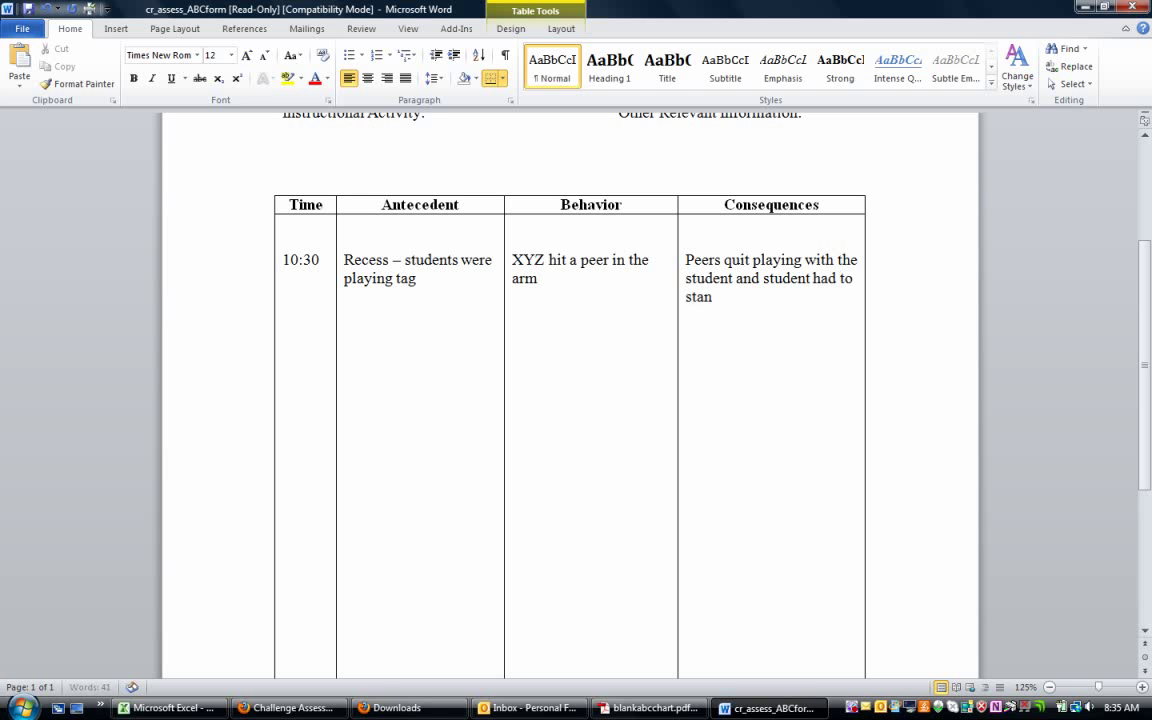
text(d at the wall for the rem)
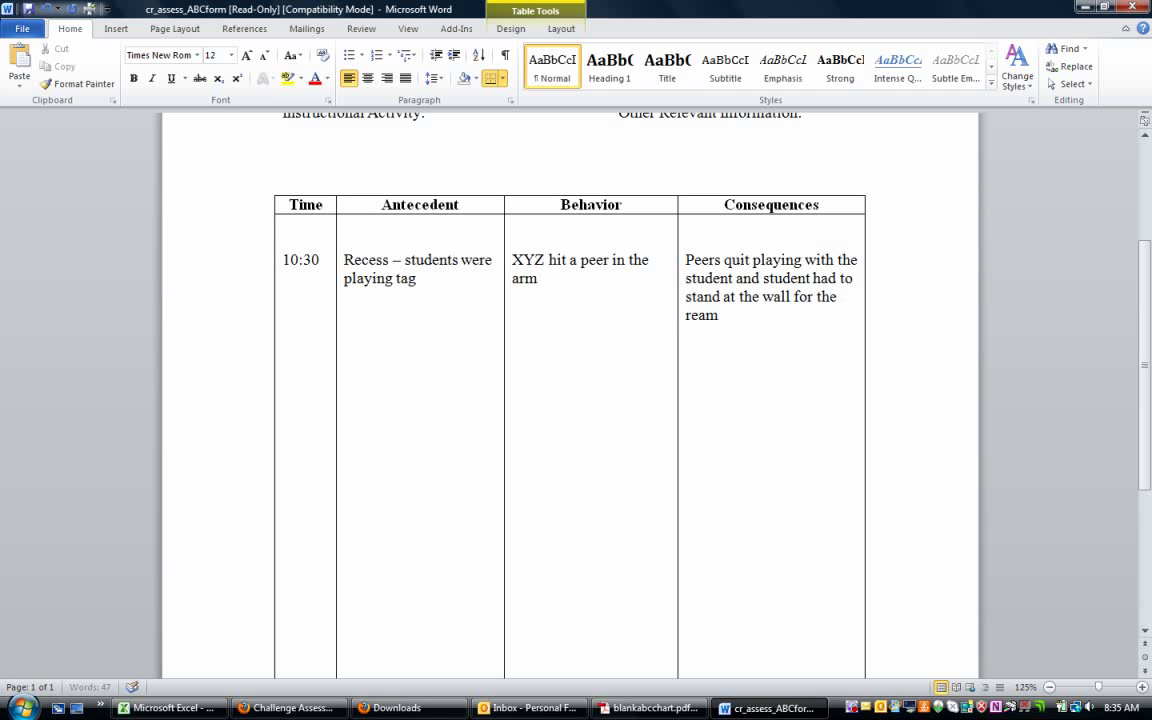
key(BackSpace)
text(mainder of the recess)
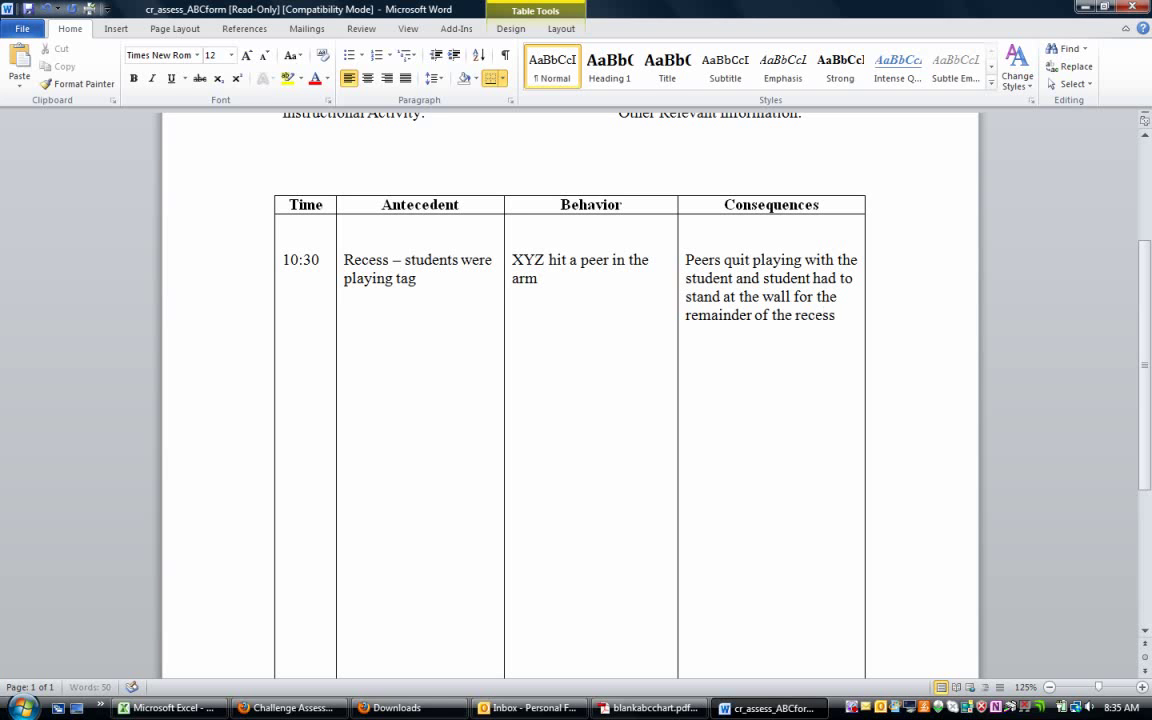
text( period)
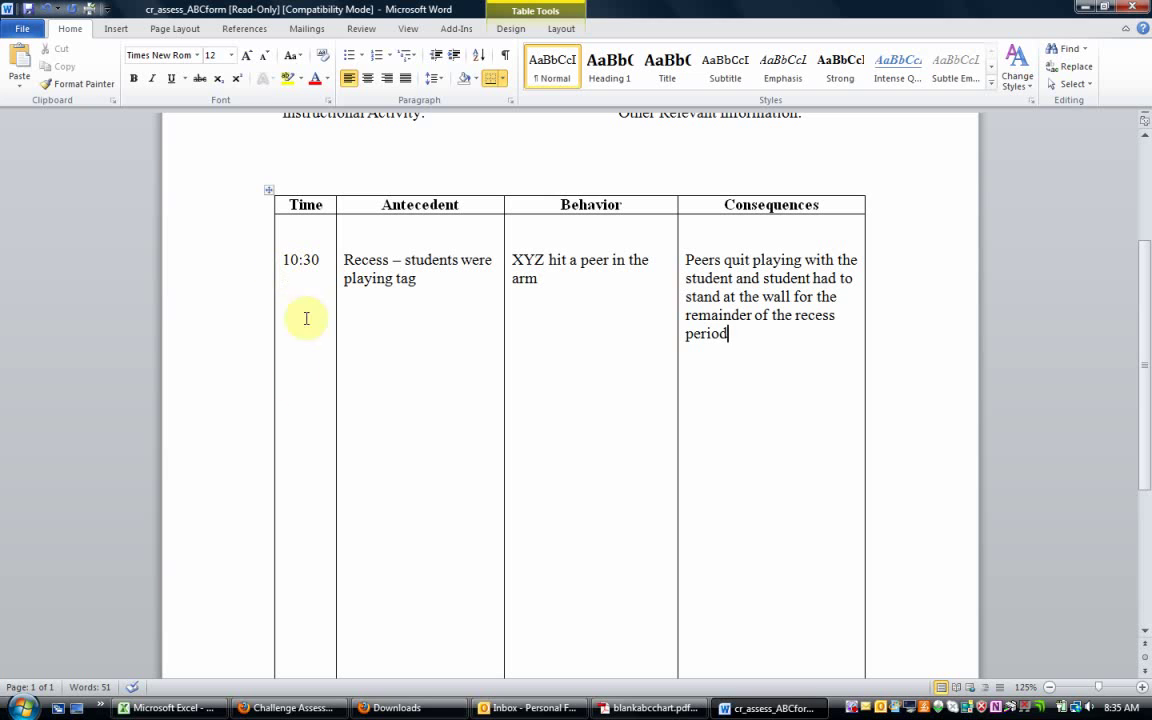
Add a second time entry, 10:30-11:00, under Time several lines below the 10:30 entry
click(299, 397)
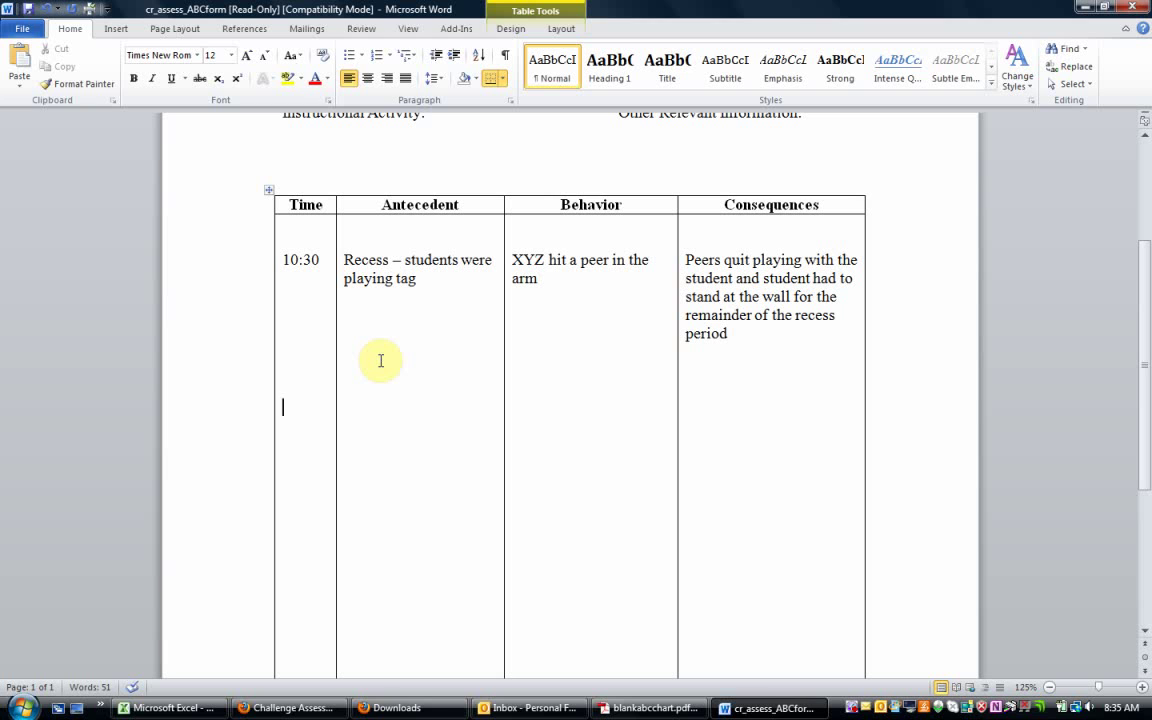
text(10:3)
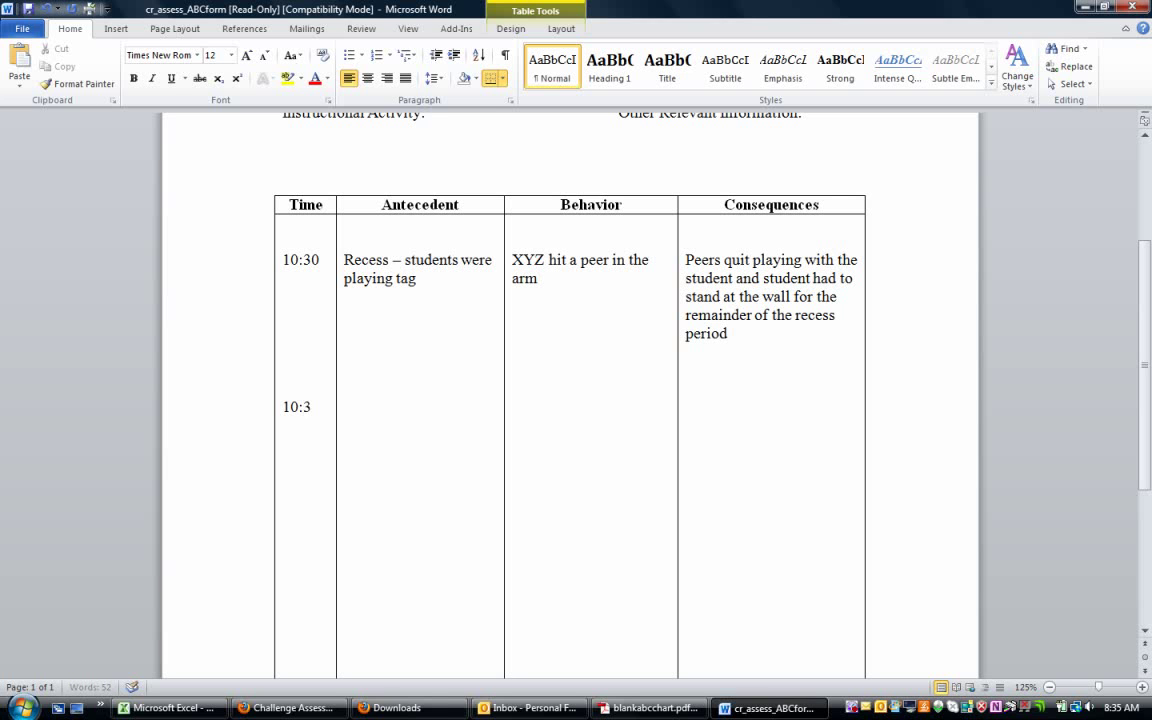
text(0- 11:00)
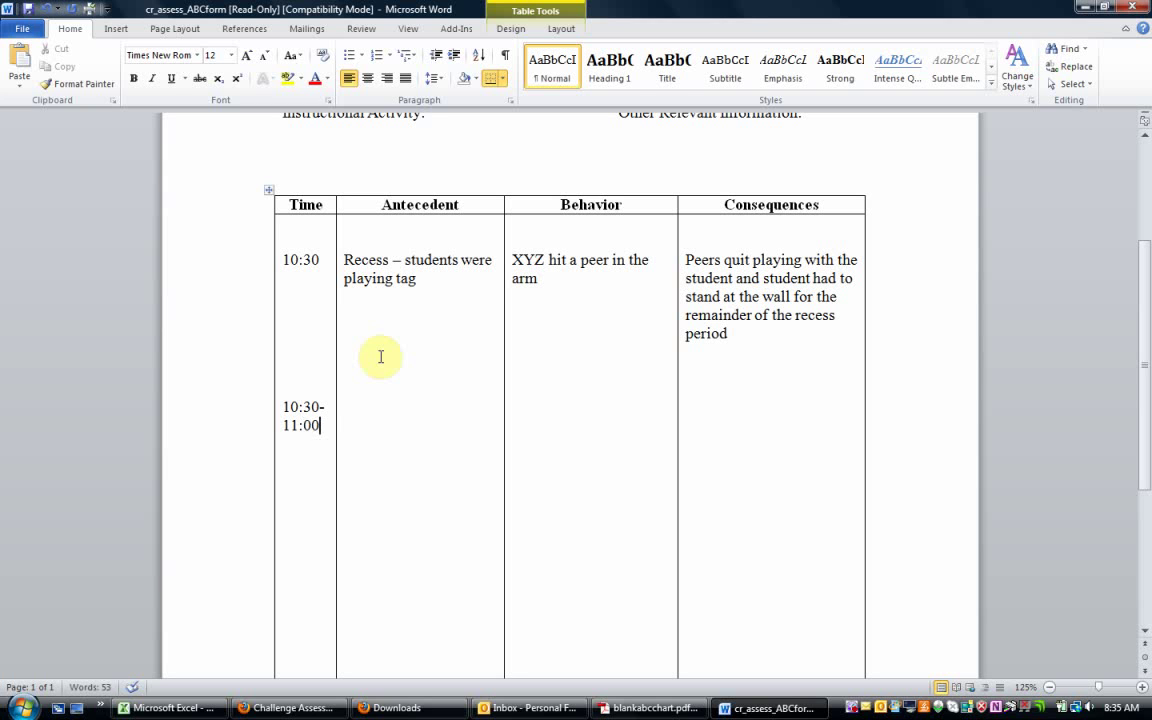
Enter "Independent work time on a math assignment" as the antecedent for the 10:30-11:00 entry, level with its time
click(365, 406)
click(424, 387)
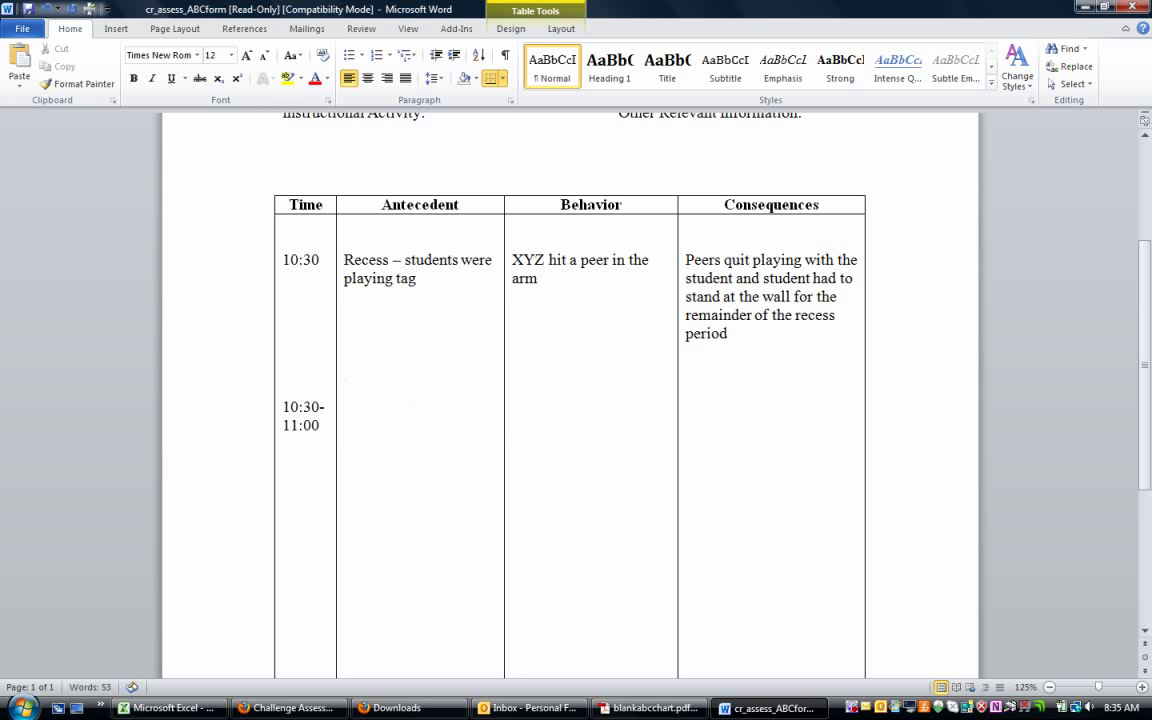
click(507, 418)
text(Independt wor)
key(BackSpace)
key(BackSpace)
key(BackSpace)
key(BackSpace)
key(BackSpace)
key(BackSpace)
key(BackSpace)
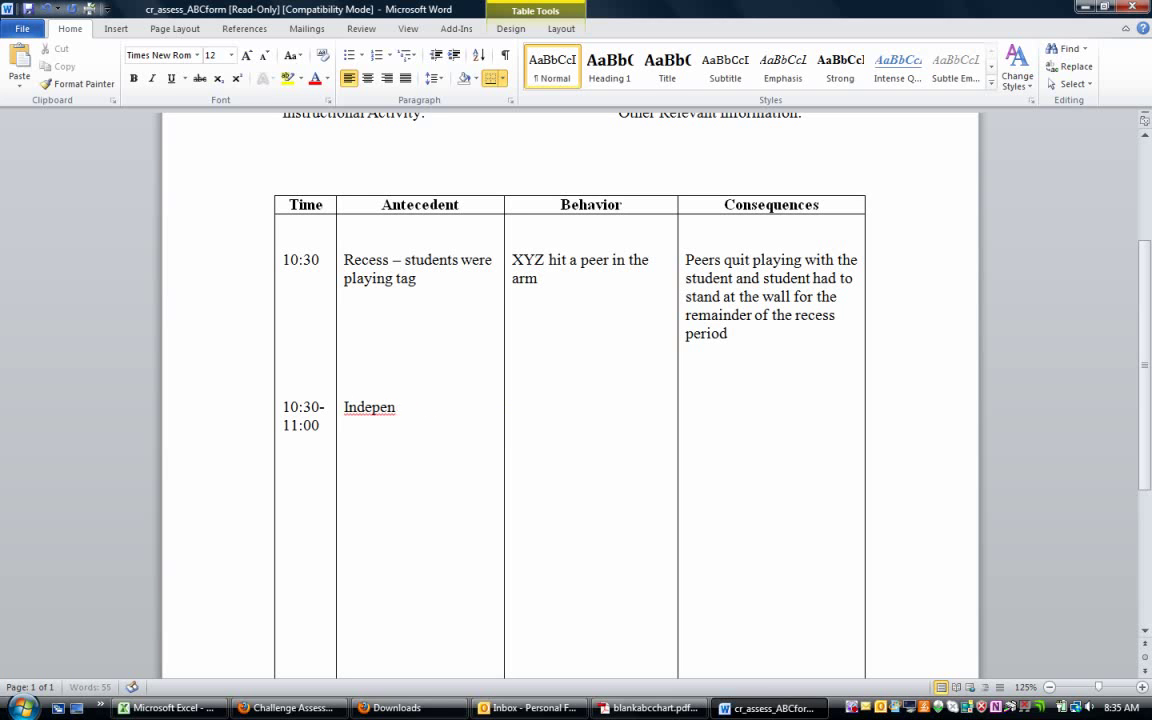
text(ndent work time on)
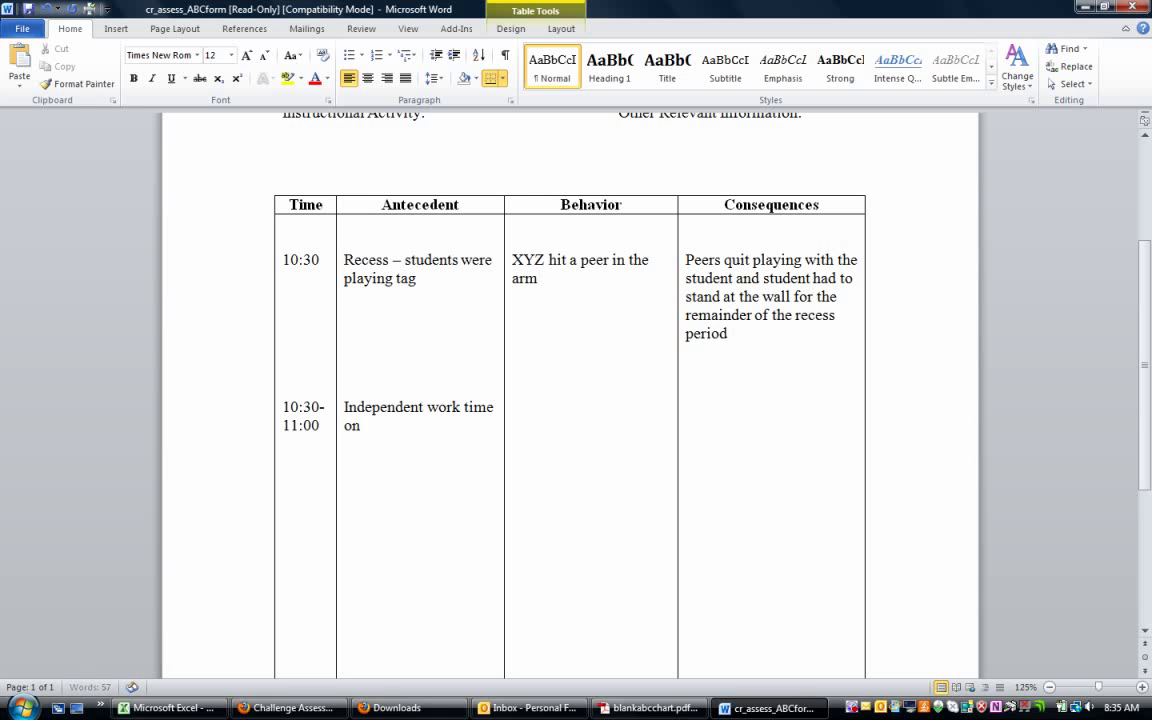
text( a math assignem)
key(BackSpace)
key(BackSpace)
text(ment)
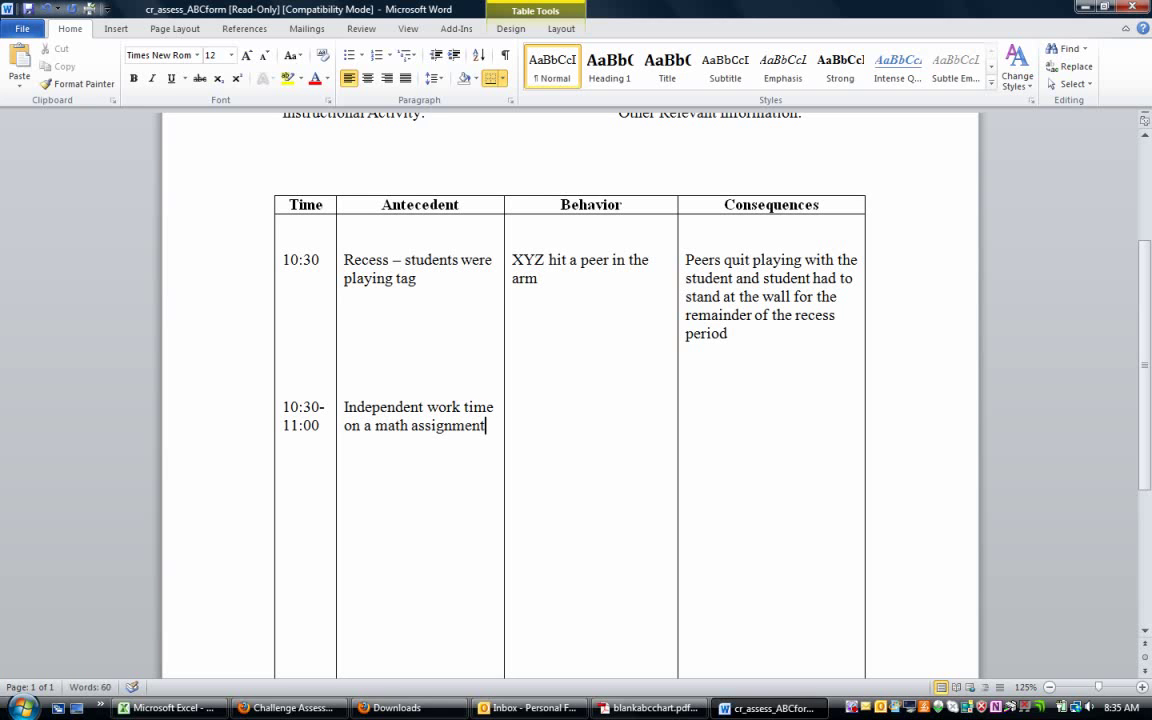
Enter "Refuses to work, sits passively – does not complete assigned work" as the behavior for the 10:30-11:00 entry, level with its time
click(581, 442)
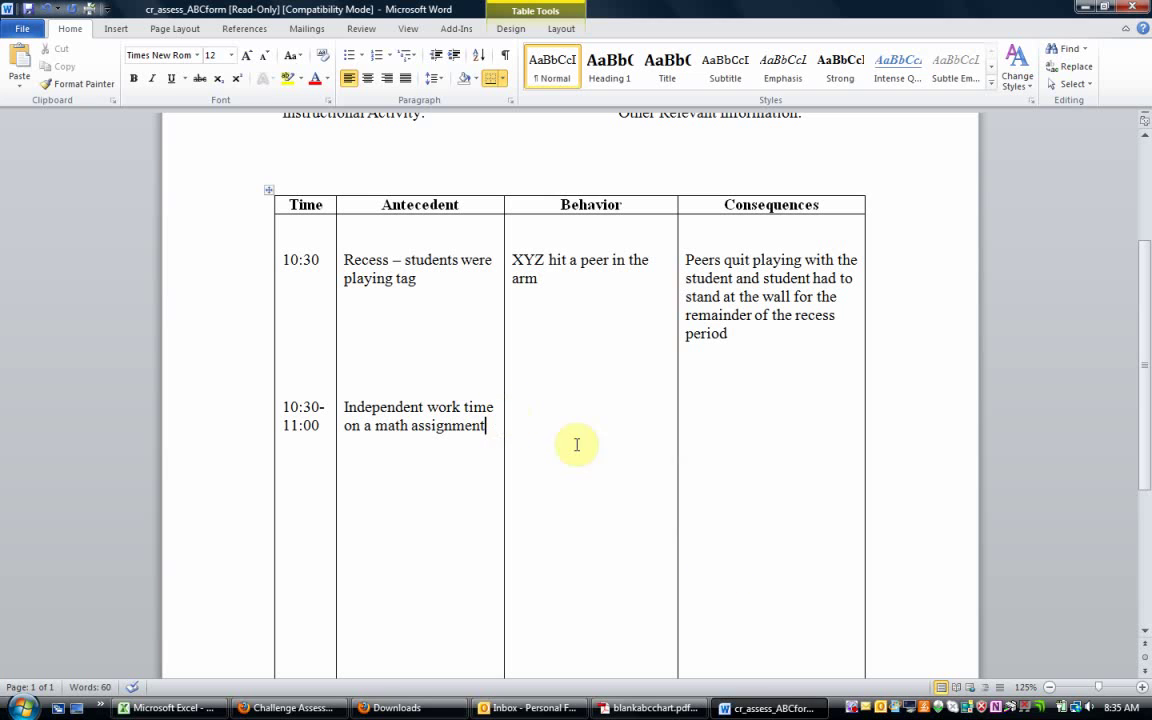
click(520, 398)
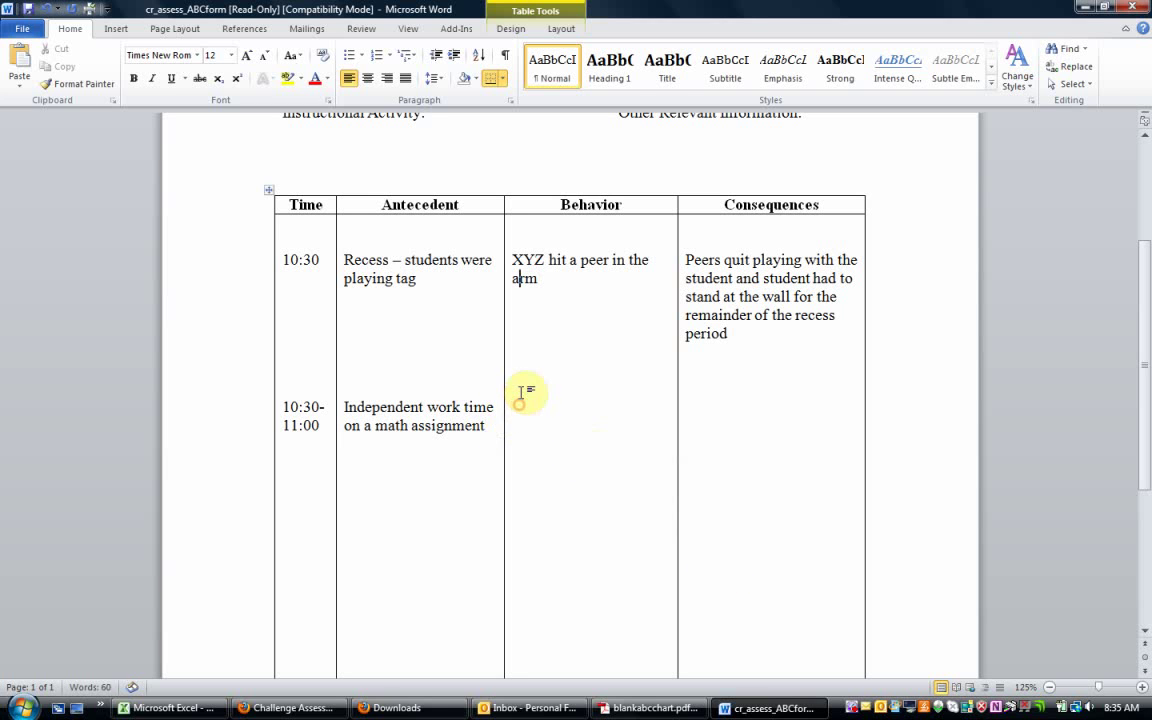
click(571, 279)
key(Return)
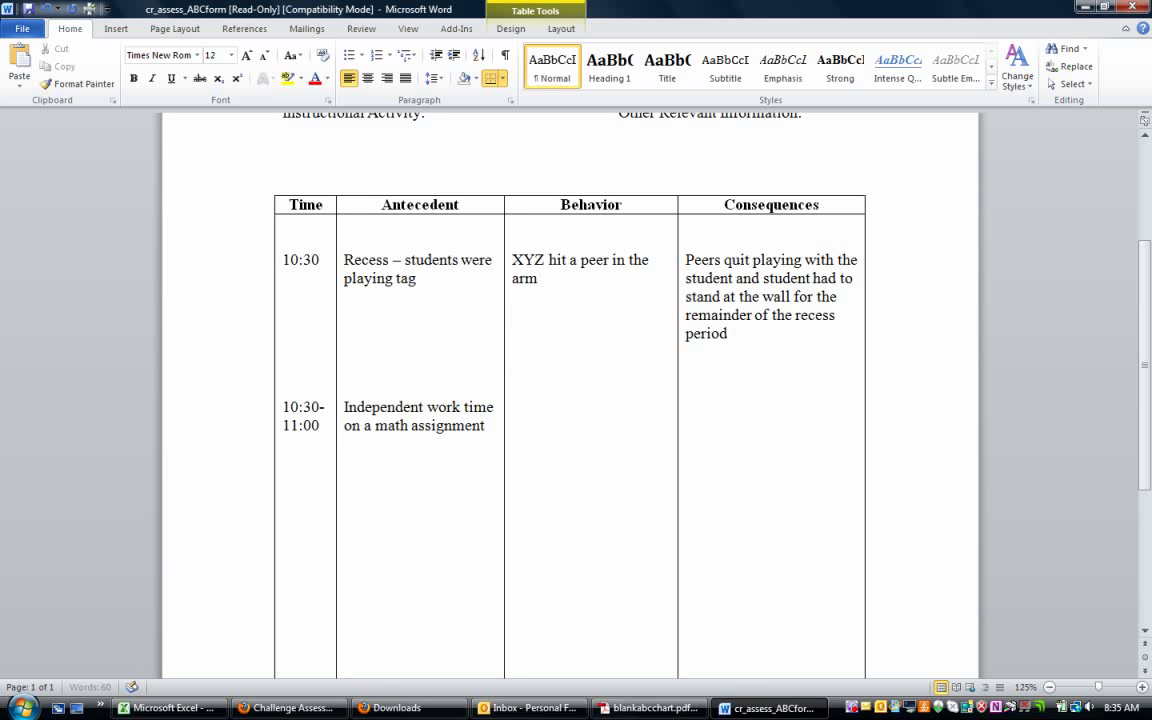
text(Refuses to work)
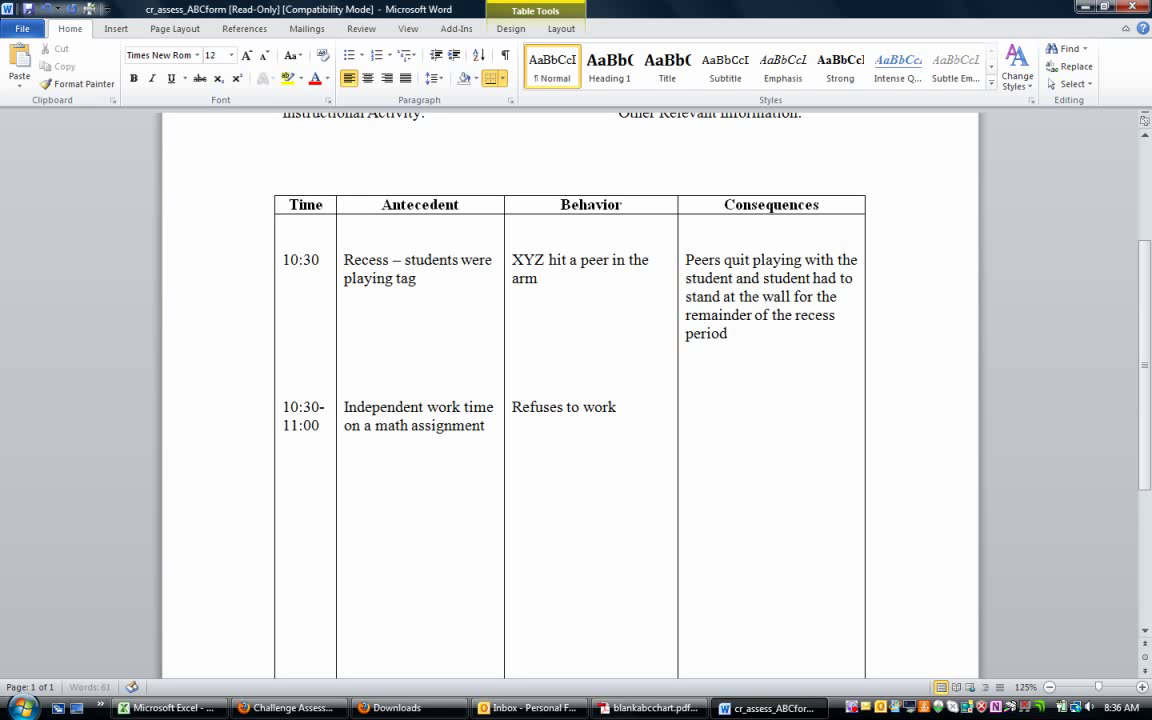
text(, sits passively - does n)
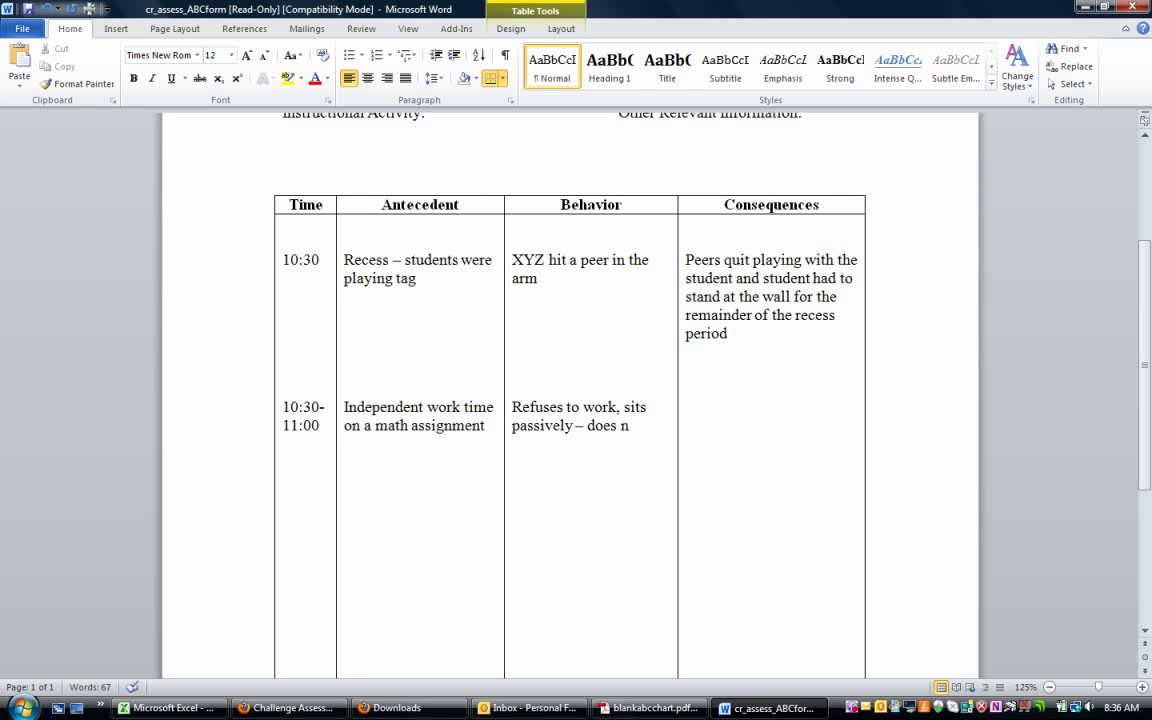
text(ot complete assignm)
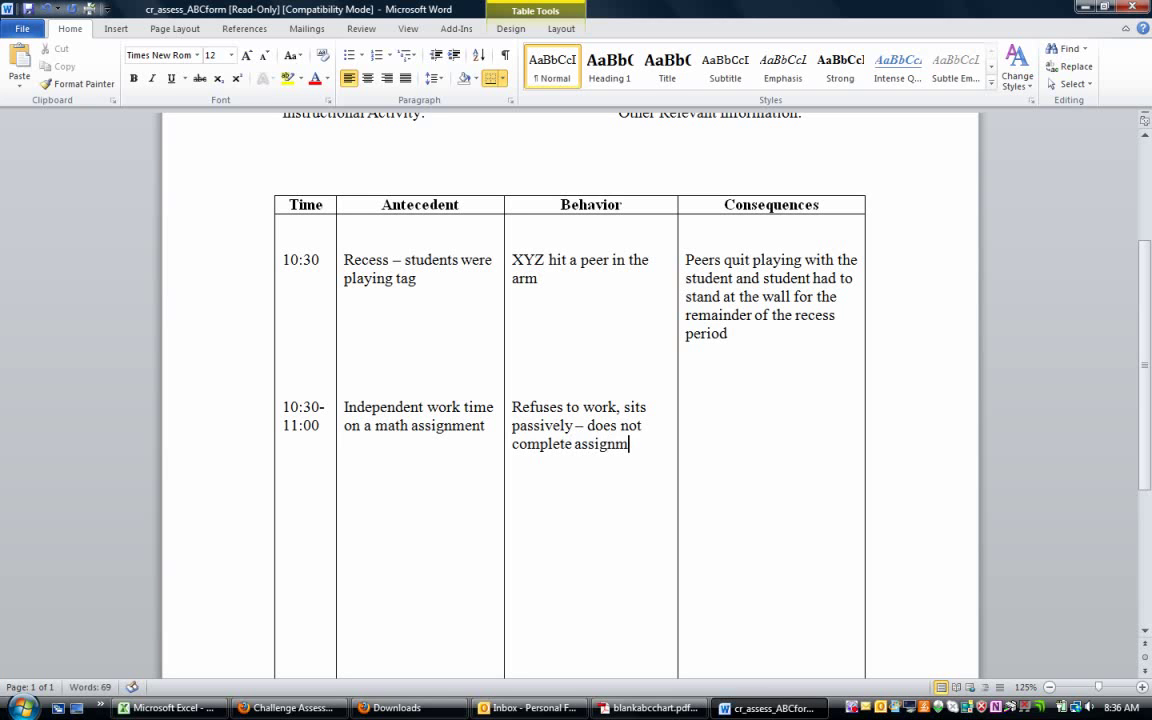
key(BackSpace)
key(BackSpace)
text(ned work)
Enter "4 teacher prompts to start working, detention assigned – failed assigment" as the consequence for the 10:30-11:00 entry
click(766, 334)
click(687, 407)
text(4 teacher prompts to start)
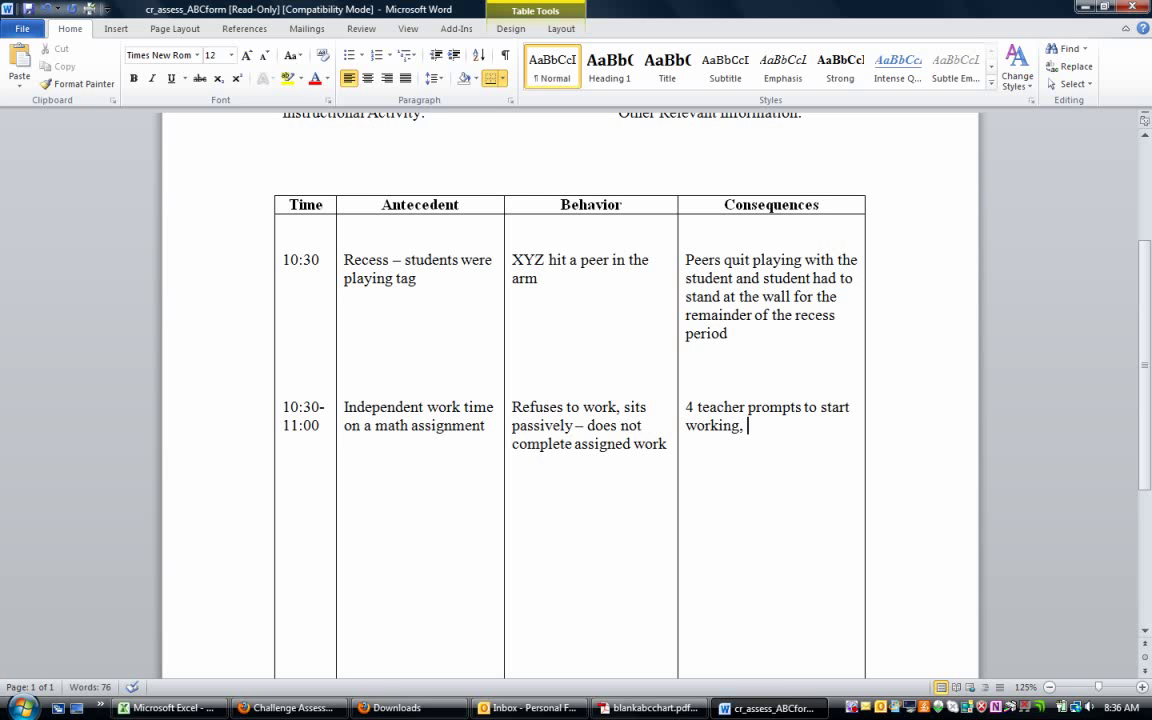
text(detention a)
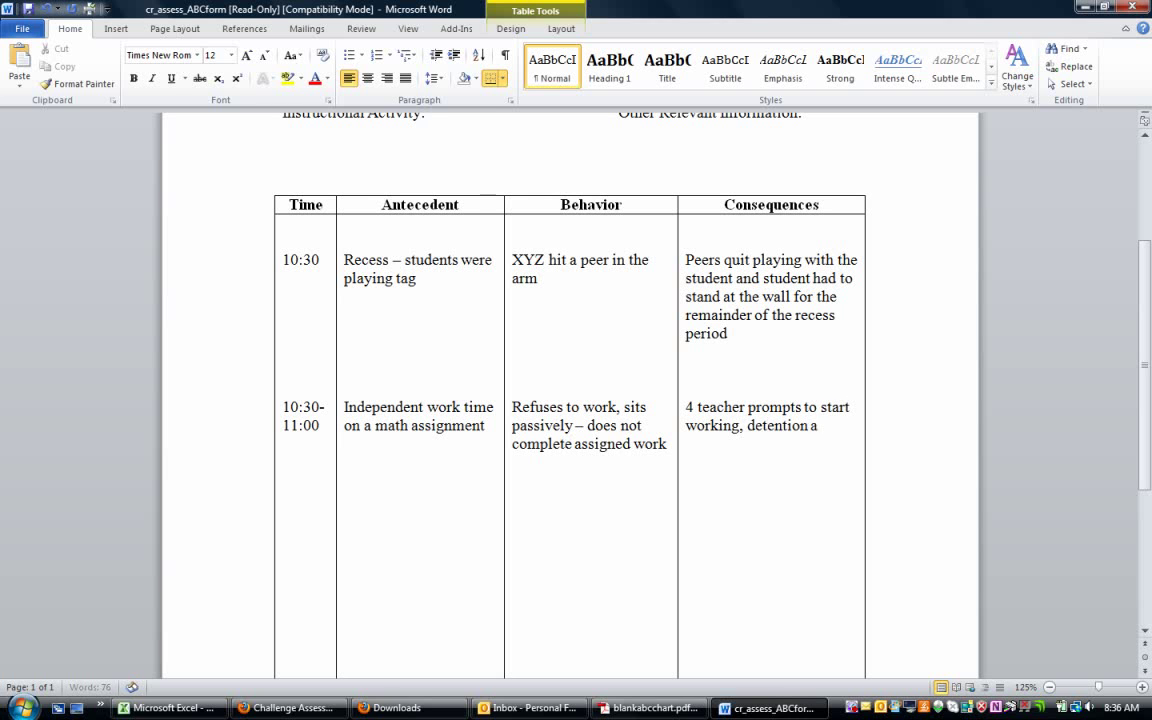
text(ssigned)
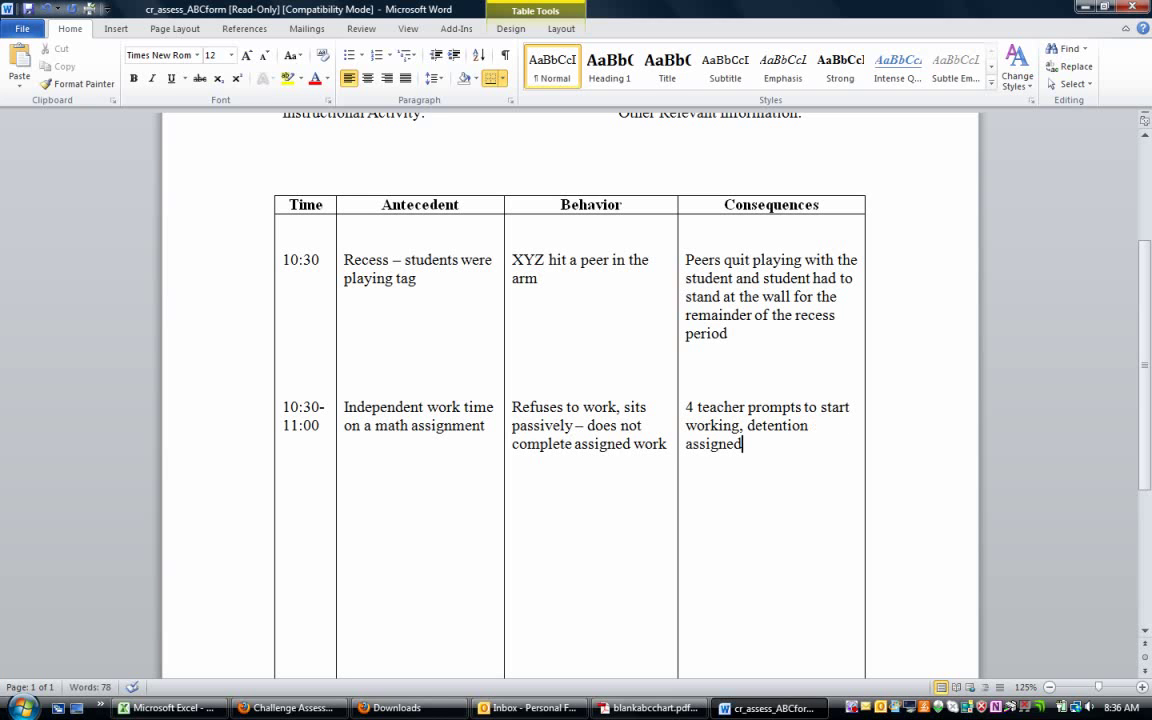
text( -)
text( failed assigment)
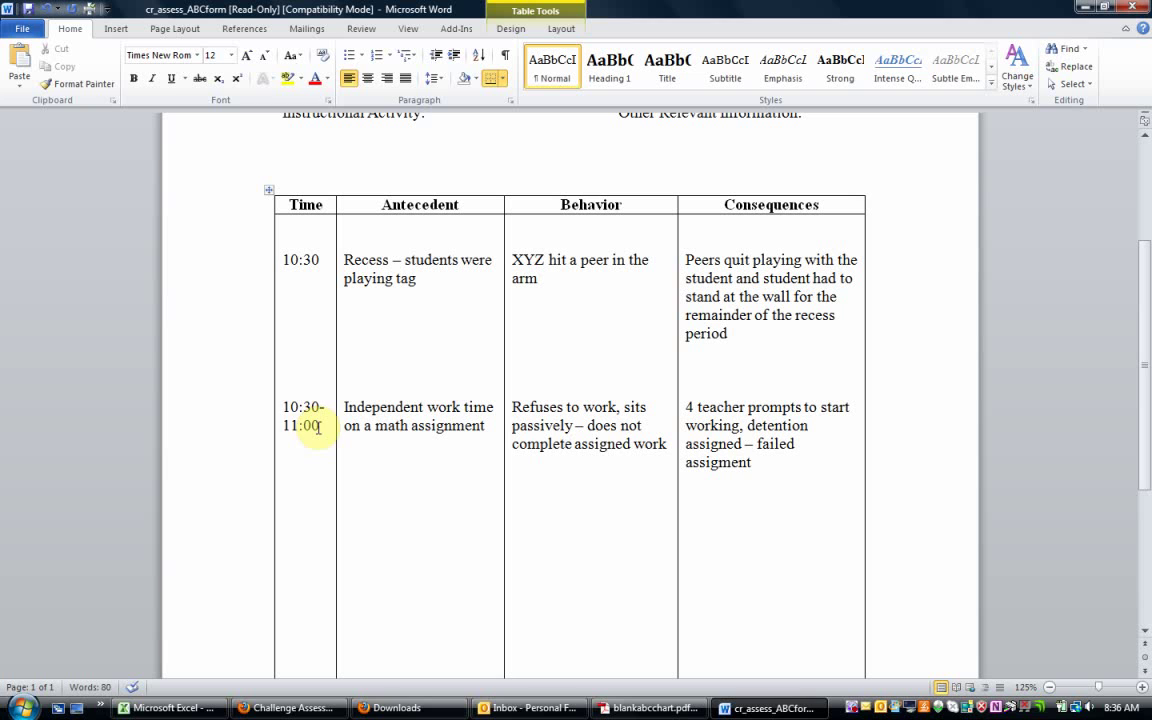
Review the 10:30-11:00 time entry and both Behavior entries, highlighting each one's text in the table
drag(284, 405, 303, 437)
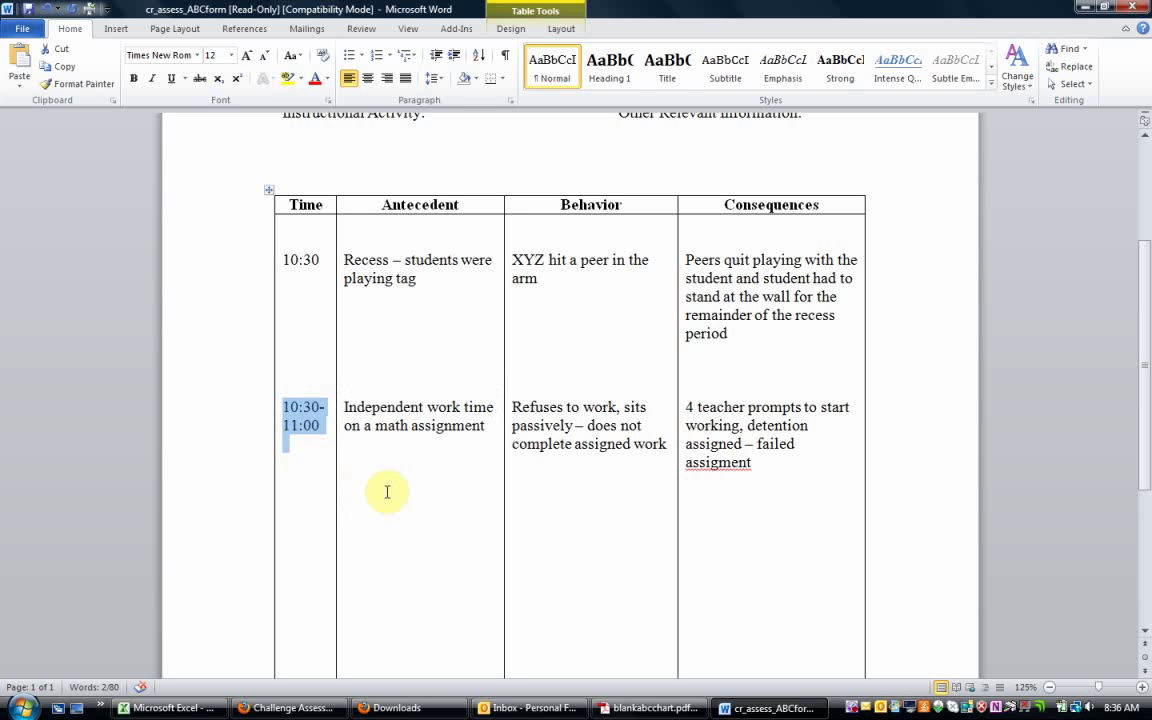
click(300, 438)
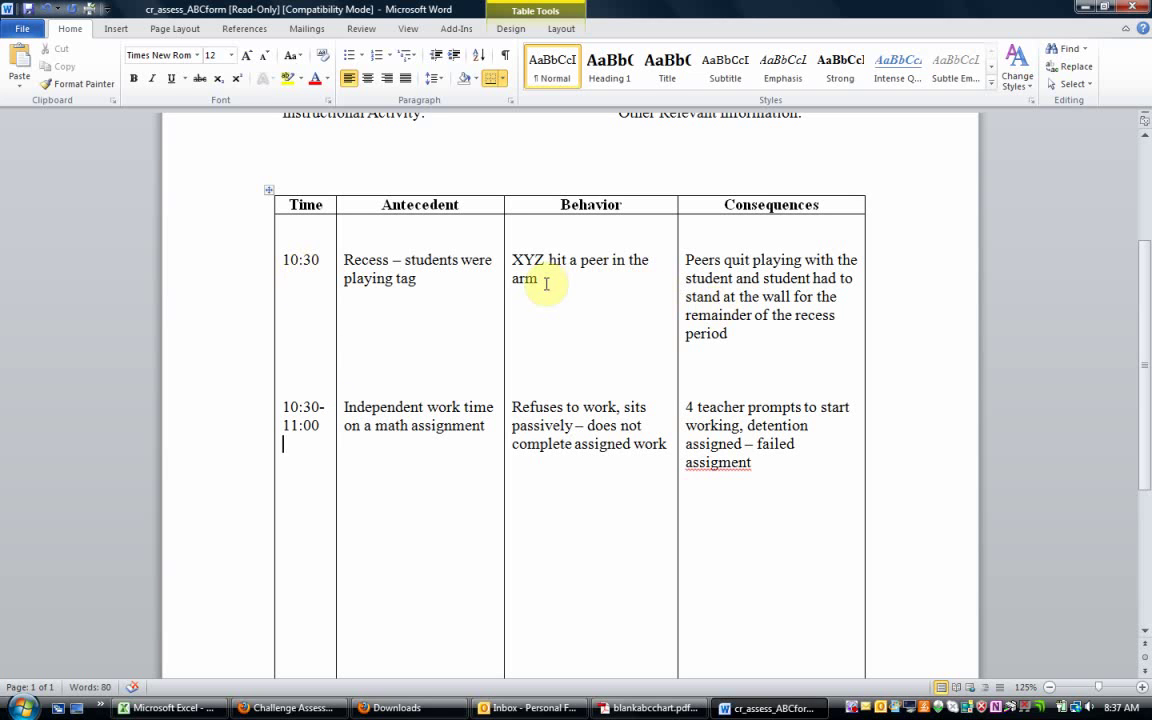
drag(549, 283, 514, 254)
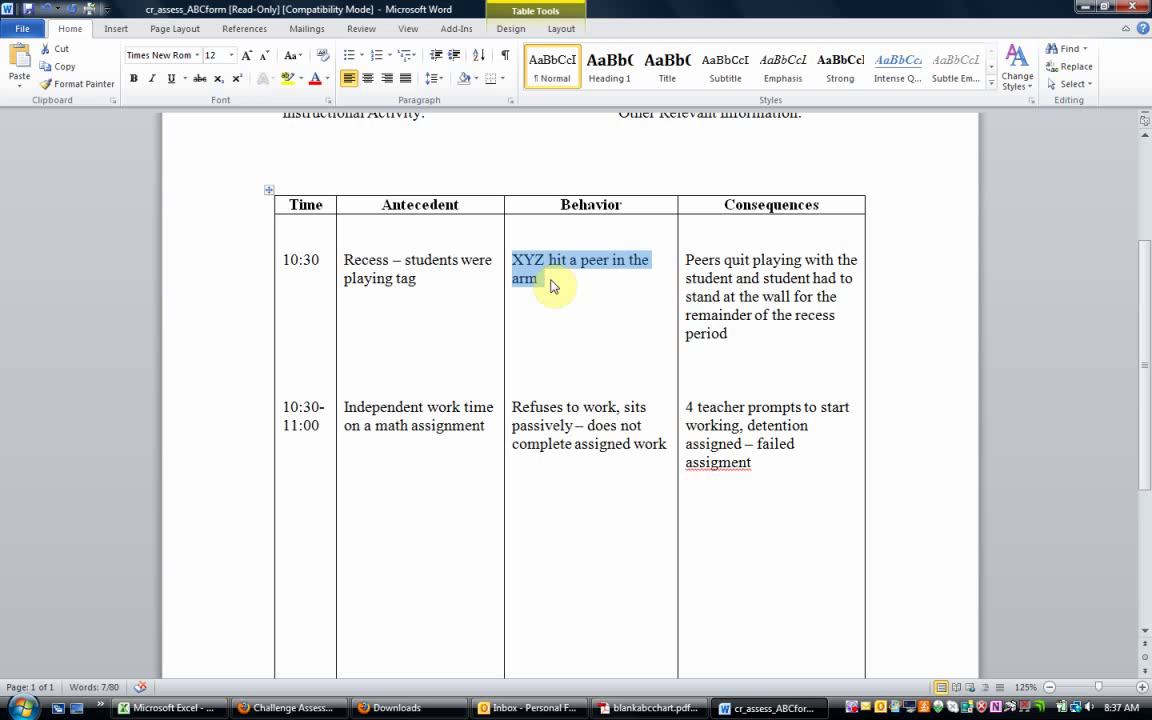
click(650, 442)
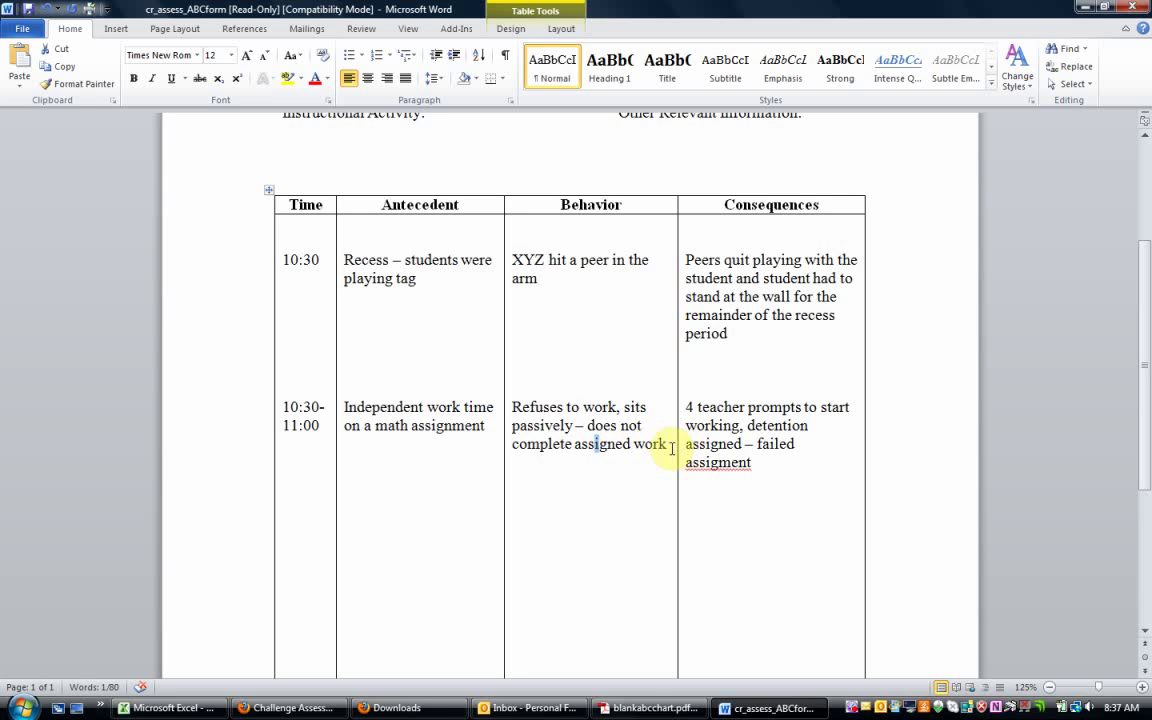
drag(668, 445, 522, 404)
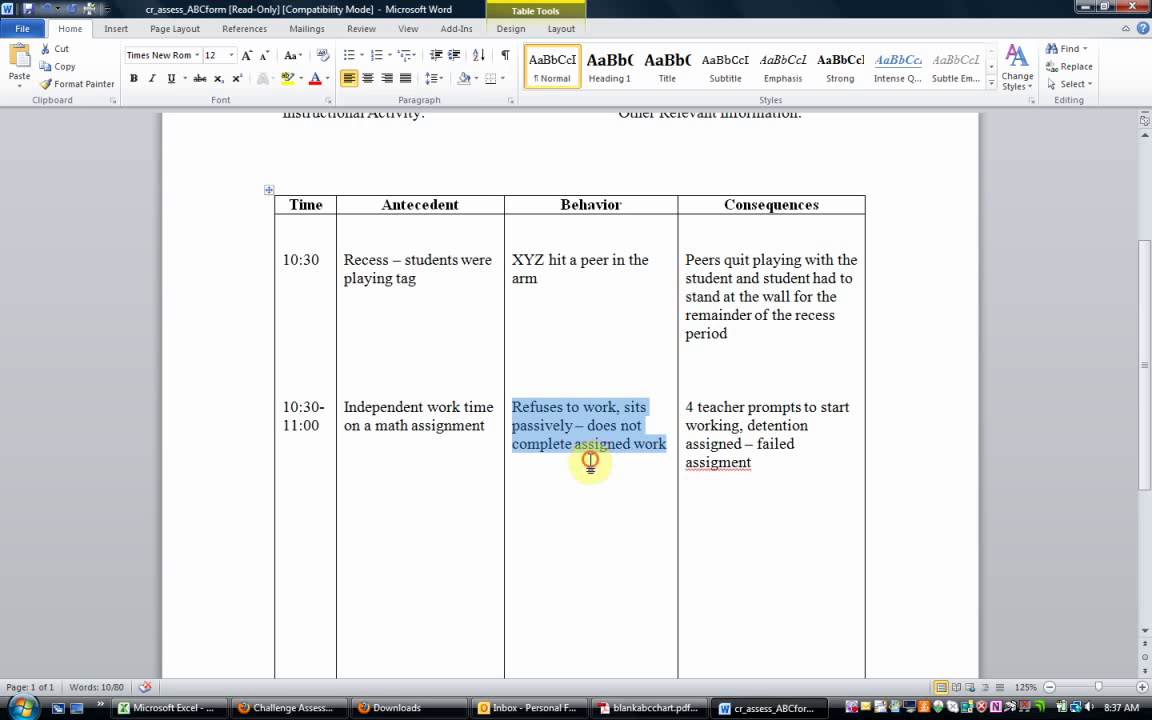
click(587, 443)
Review the Consequences entries for 10:30-11:00 and 10:30, highlighting their text in the table
click(738, 443)
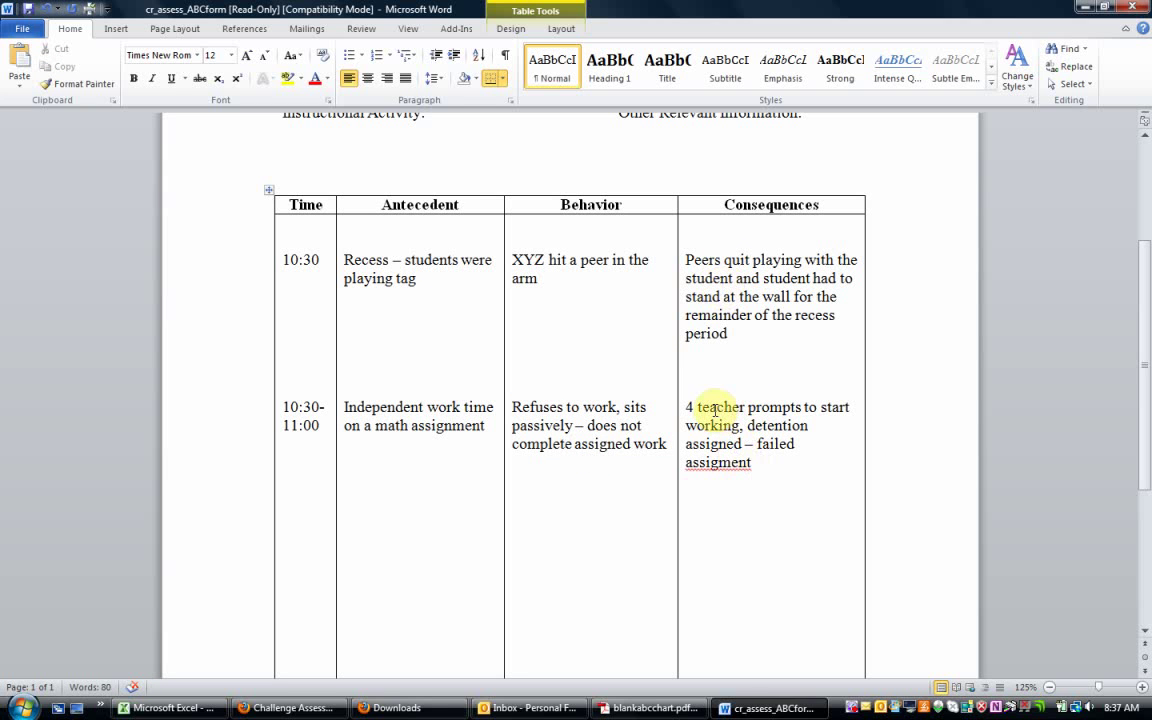
drag(687, 406, 738, 450)
click(728, 296)
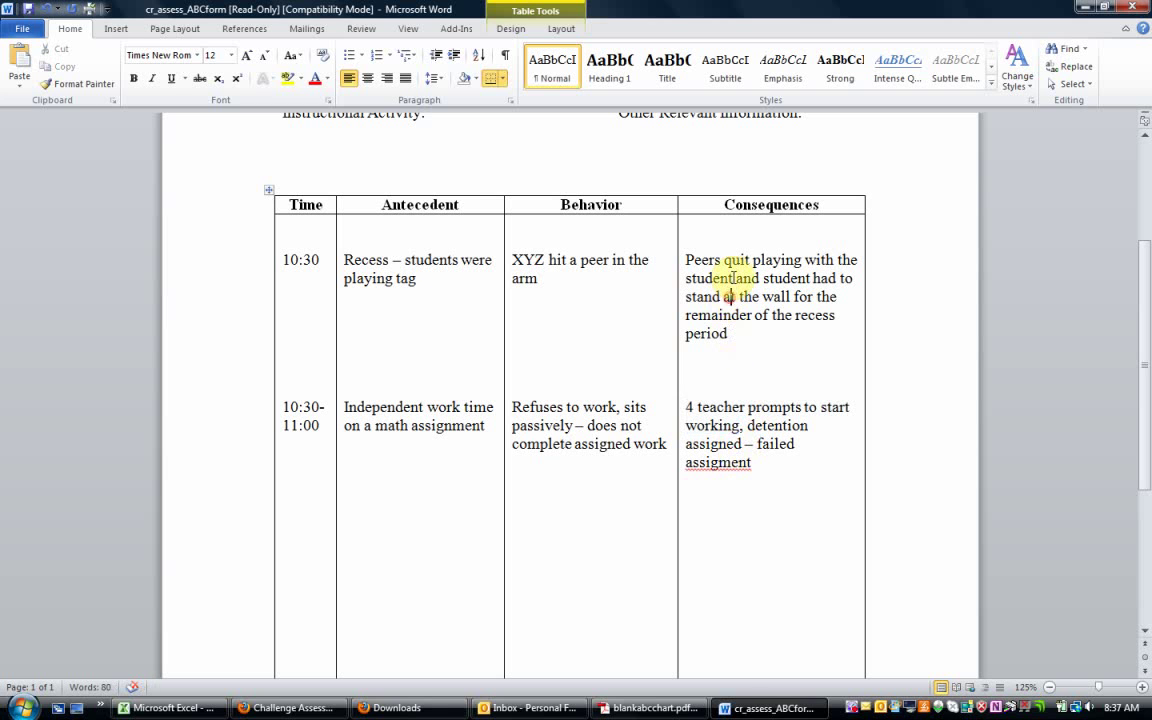
drag(689, 257, 772, 303)
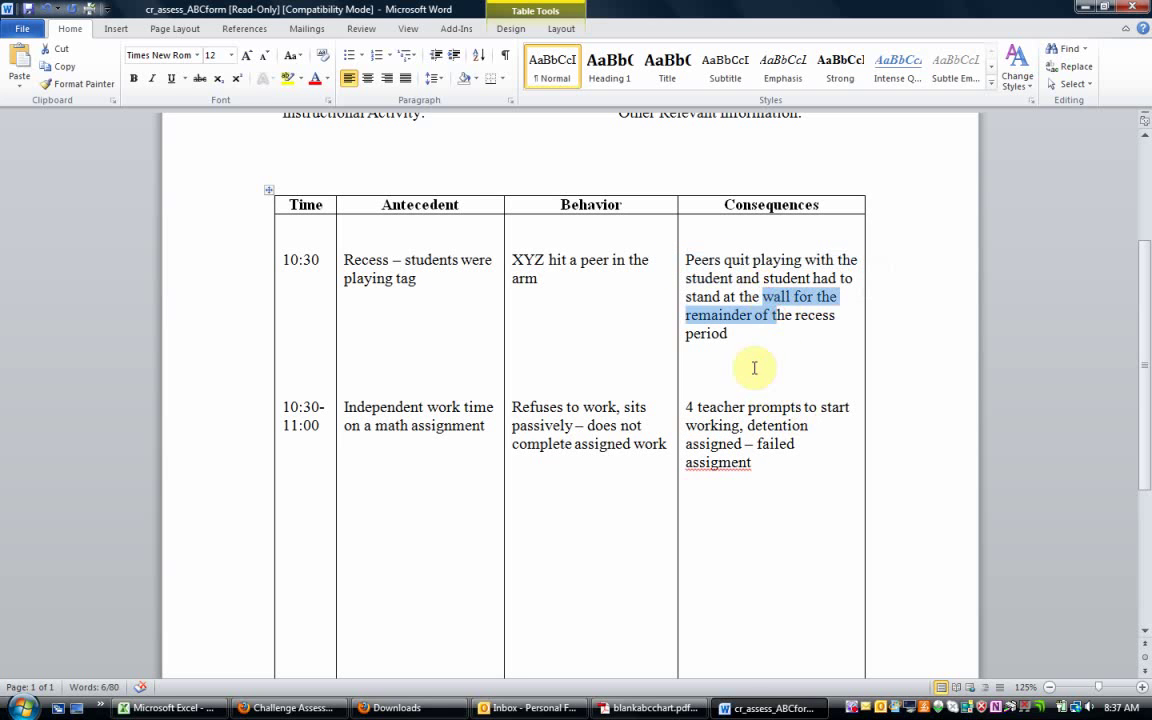
click(754, 370)
scroll(748, 330, up, 2)
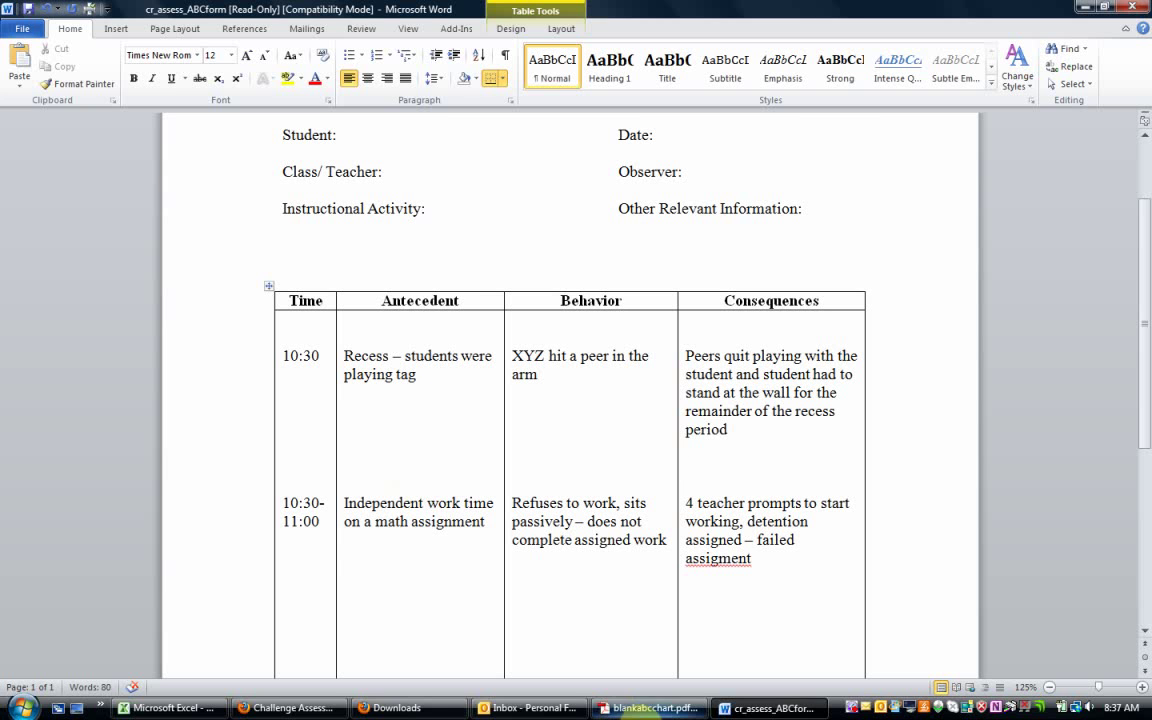
Switch to blankabcchart.pdf in Adobe Reader and clear the highlight on the Possible Function heading
click(652, 708)
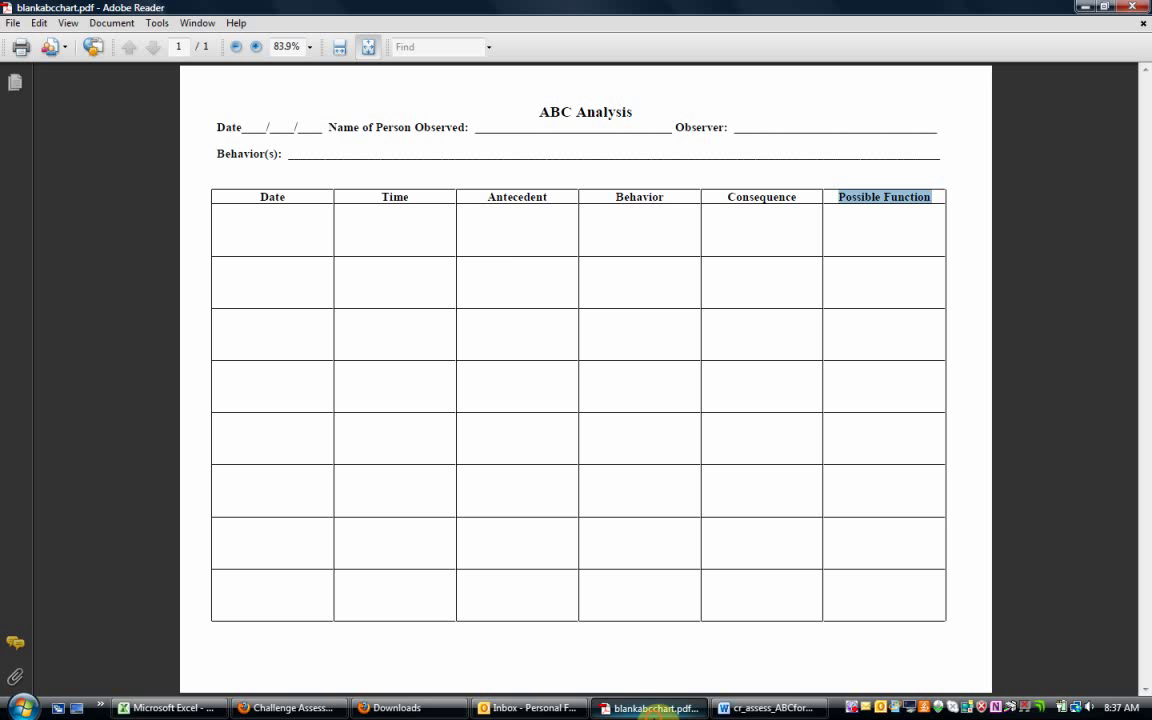
click(309, 236)
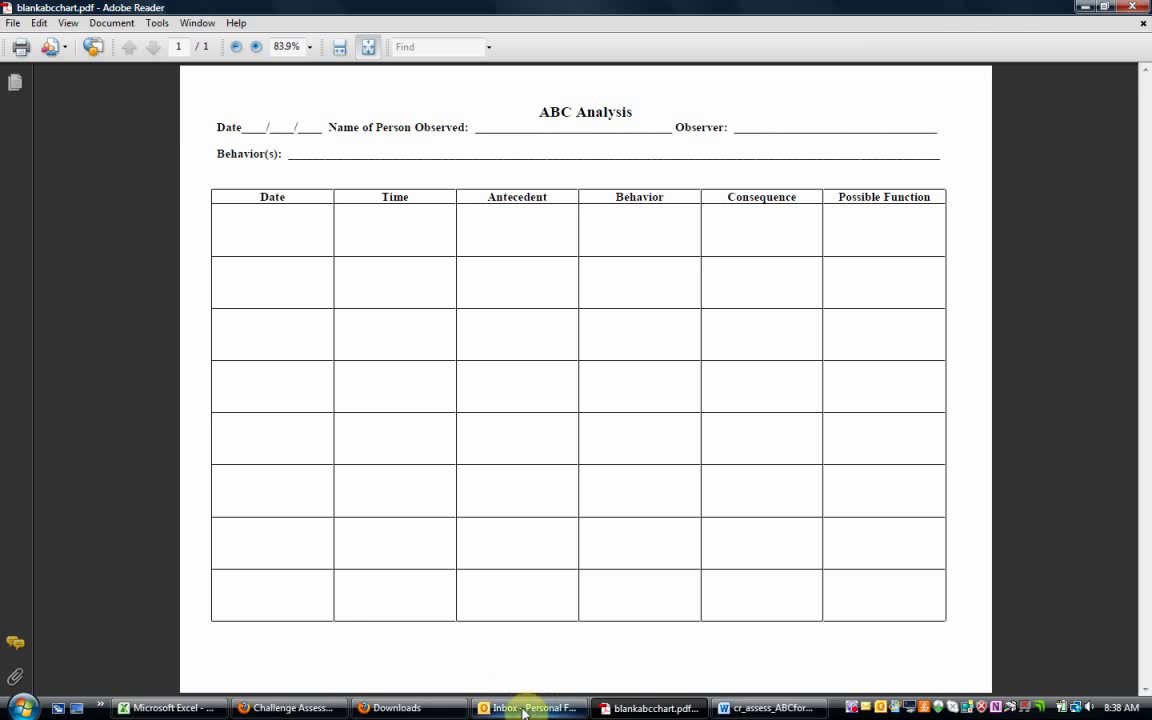
Check the A-B-C analysis form links on the Challenge Assessment page in Firefox and return to blankabcchart.pdf in Adobe Reader
click(290, 708)
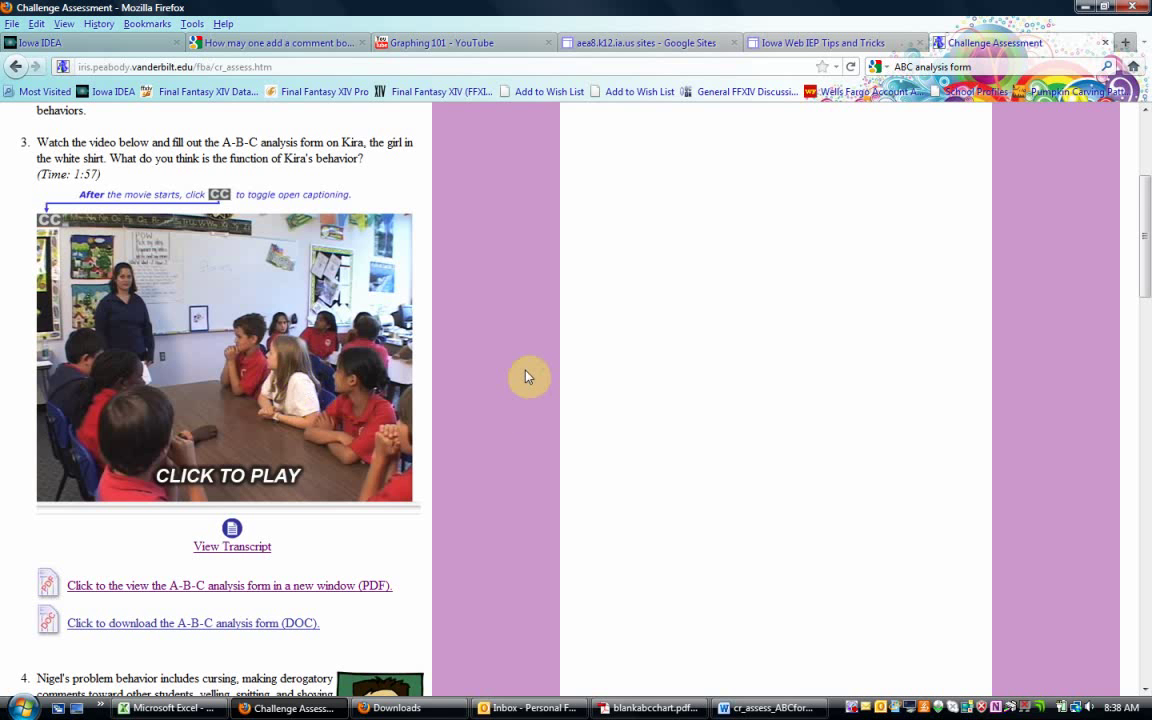
scroll(558, 373, down, 2)
scroll(558, 373, up, 2)
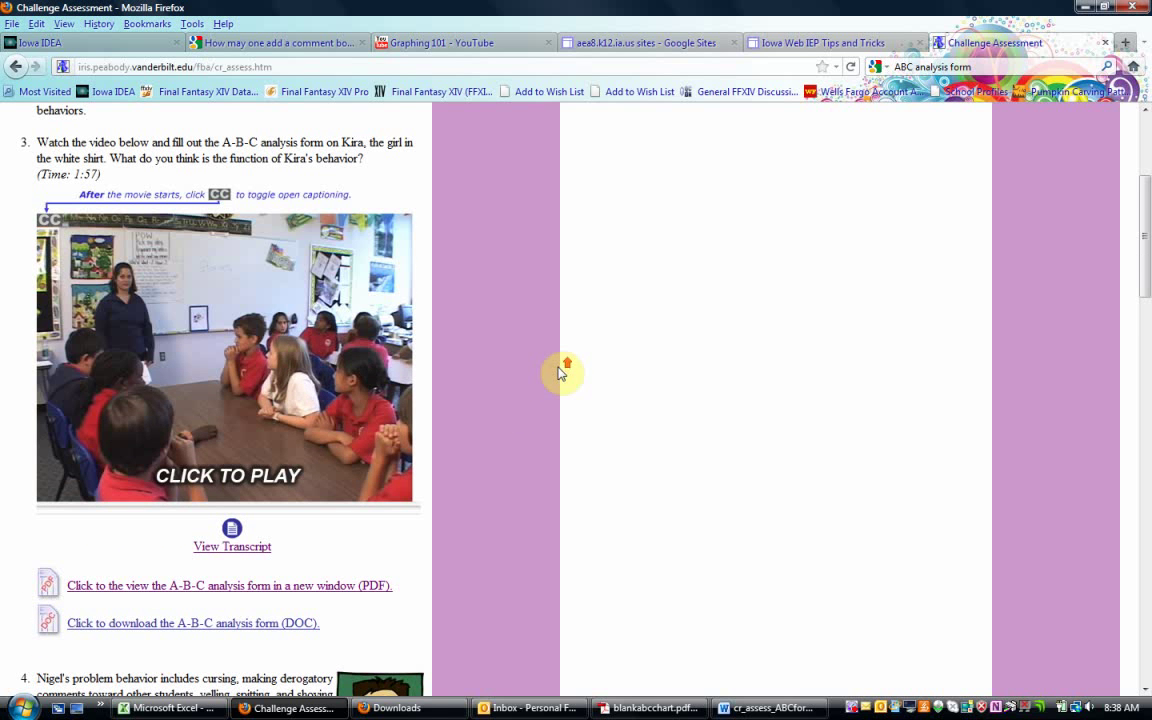
click(655, 711)
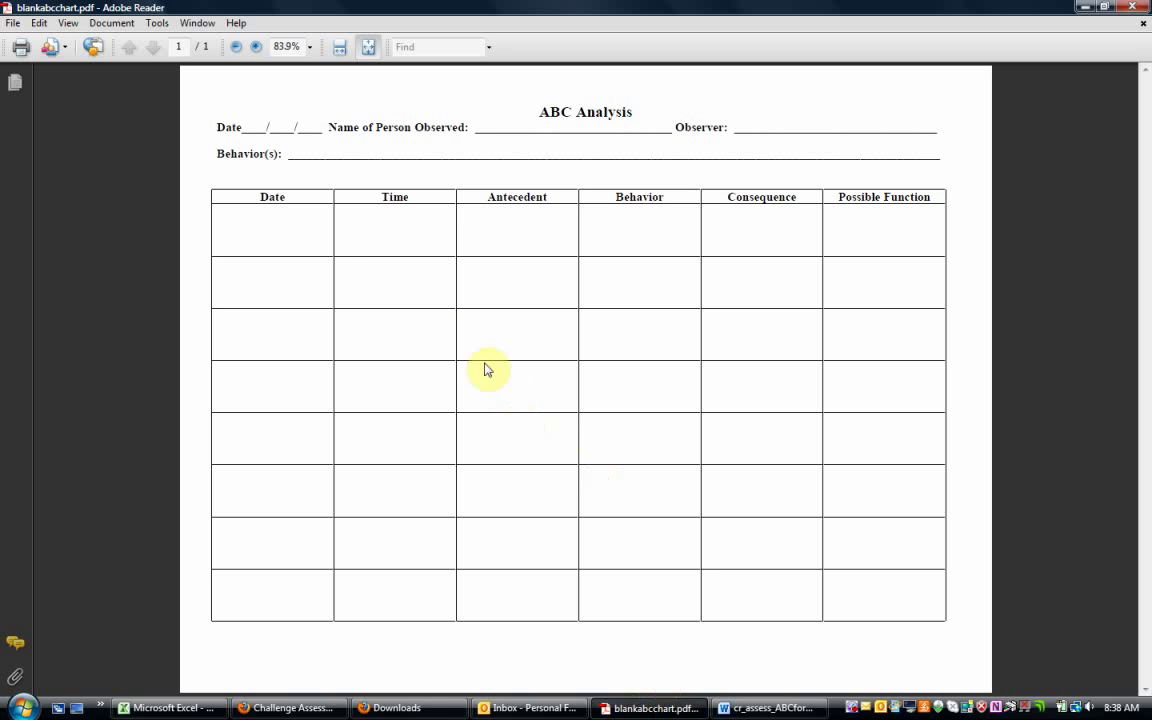